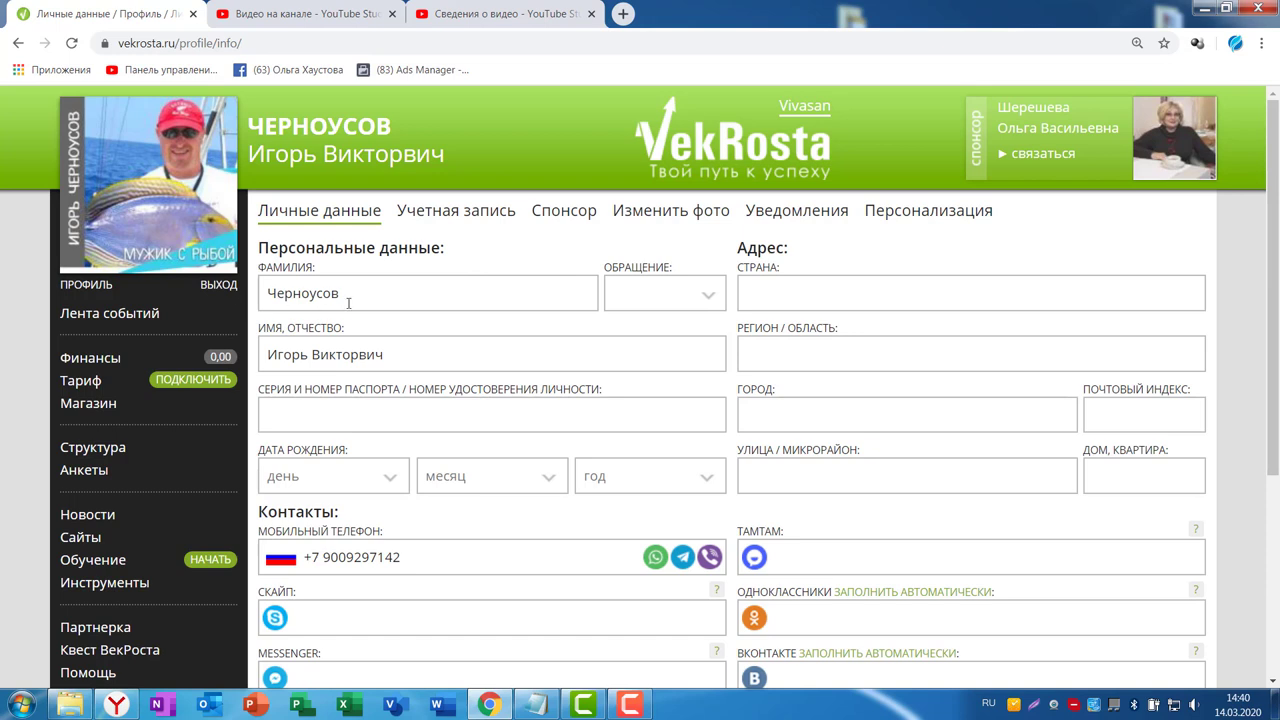
Step: Pick Г-н from the Обращение dropdown, then scroll down toward the Контакты section
{"action": "left_click", "coordinate": [711, 301]}
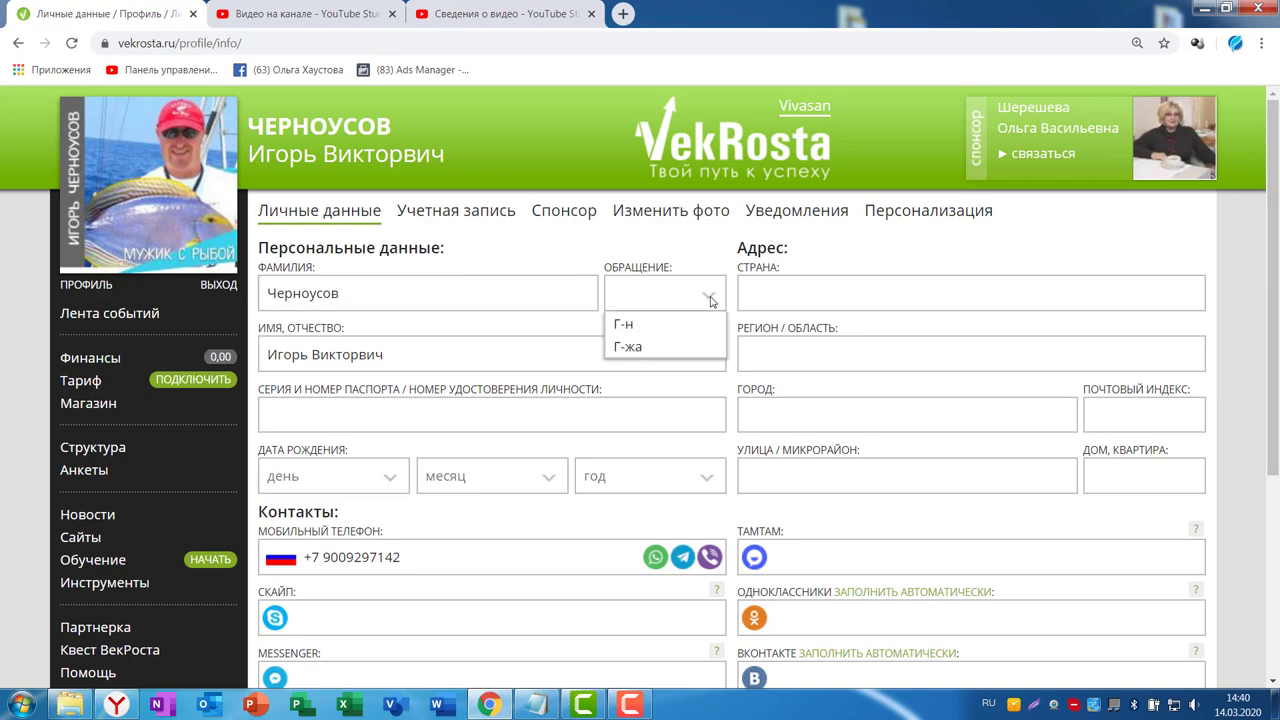
{"action": "left_click", "coordinate": [656, 328]}
{"action": "scroll", "coordinate": [274, 332], "scroll_direction": "down", "scroll_amount": 1}
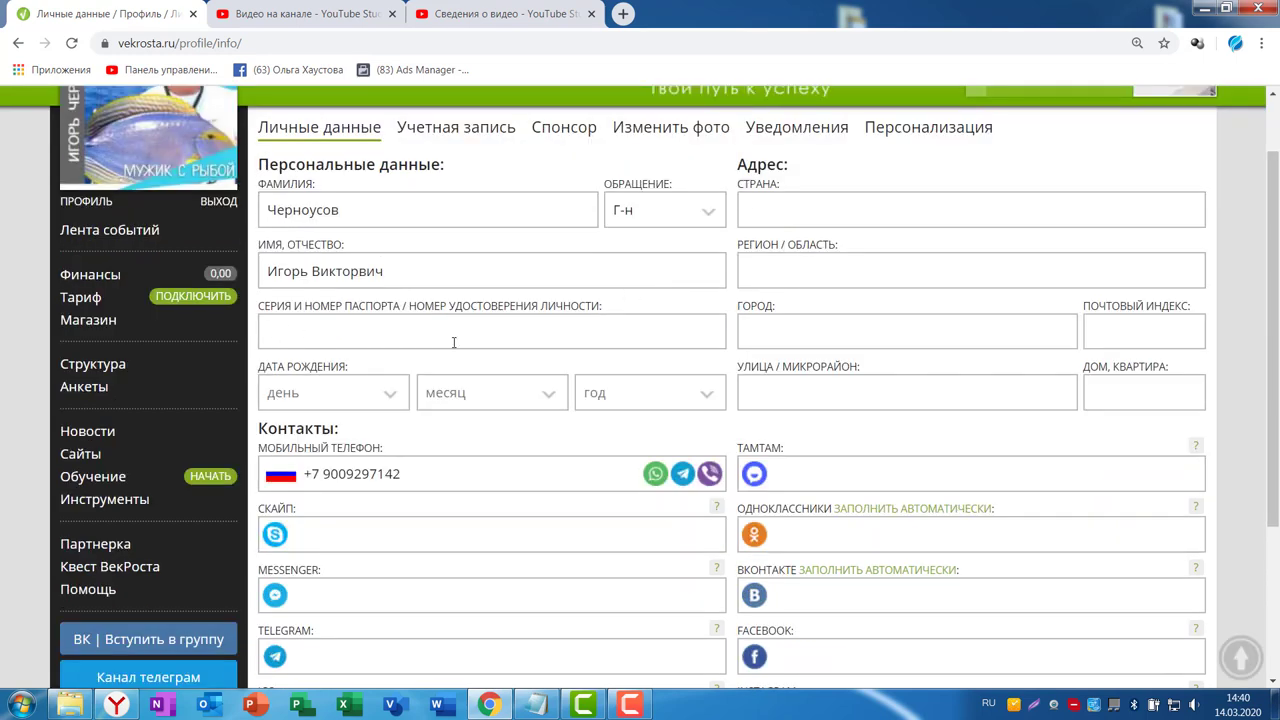
{"action": "scroll", "coordinate": [743, 377], "scroll_direction": "down", "scroll_amount": 1}
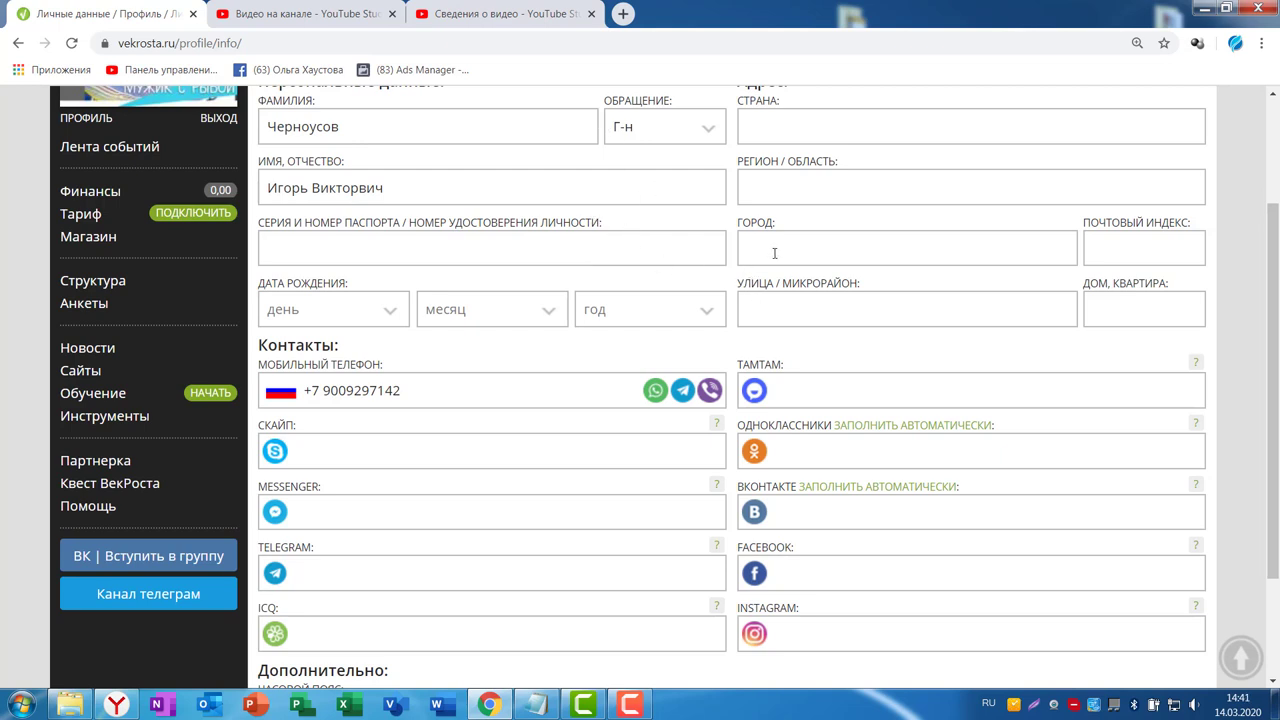
Step: Toggle the mobile phone's WhatsApp flag off and back on, then bring up Skype for the Скайп field
{"action": "scroll", "coordinate": [425, 265], "scroll_direction": "down", "scroll_amount": 2}
{"action": "left_click", "coordinate": [388, 249]}
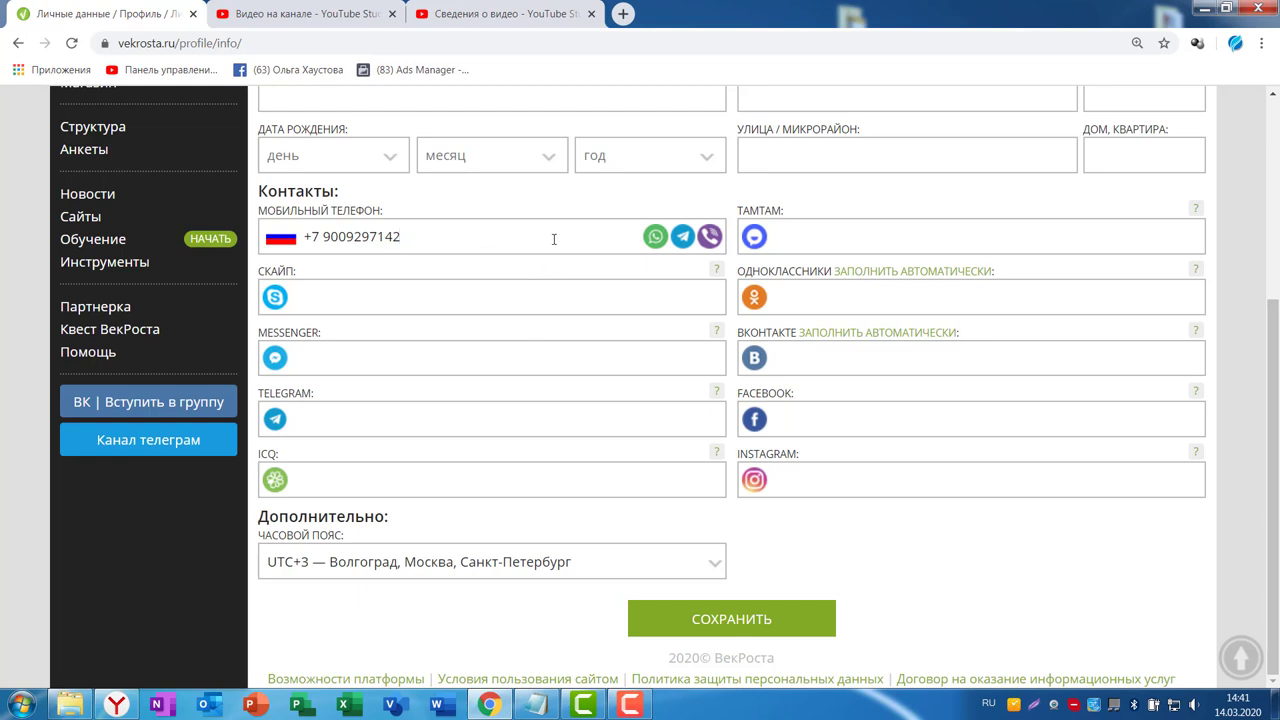
{"action": "left_click", "coordinate": [655, 244]}
{"action": "left_click", "coordinate": [655, 240]}
{"action": "left_click", "coordinate": [441, 294]}
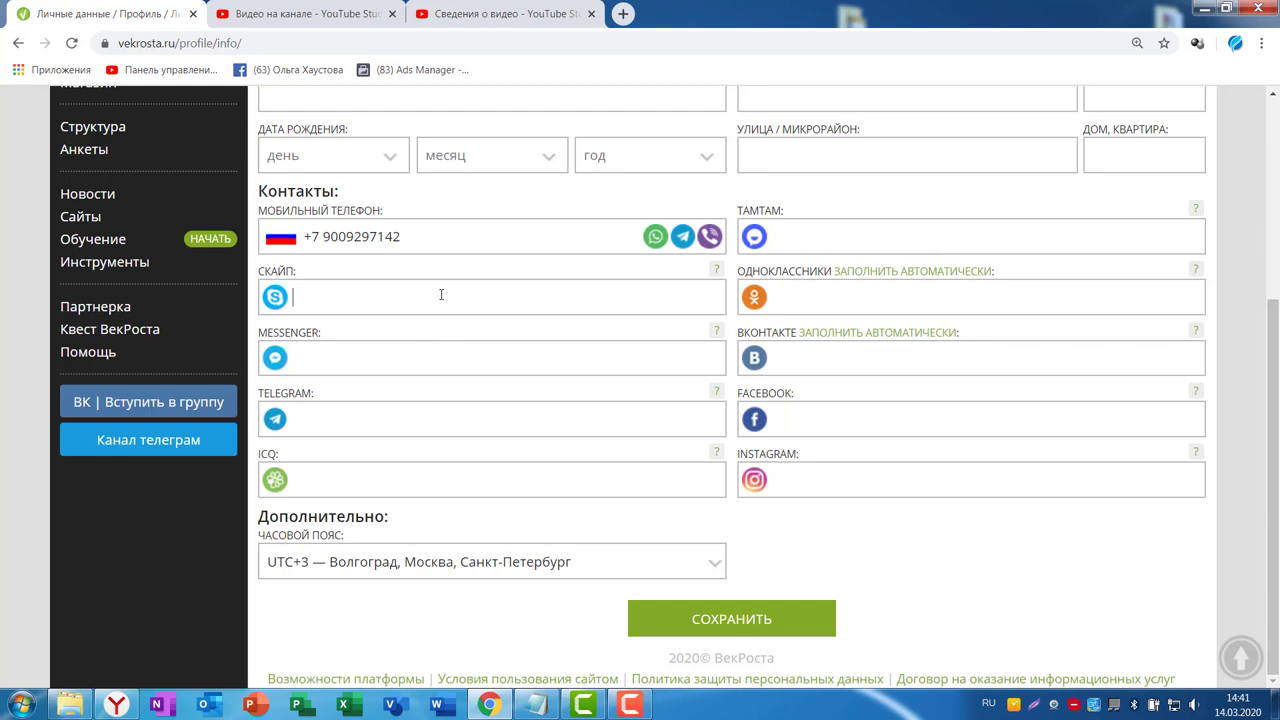
{"action": "left_click", "coordinate": [1075, 707]}
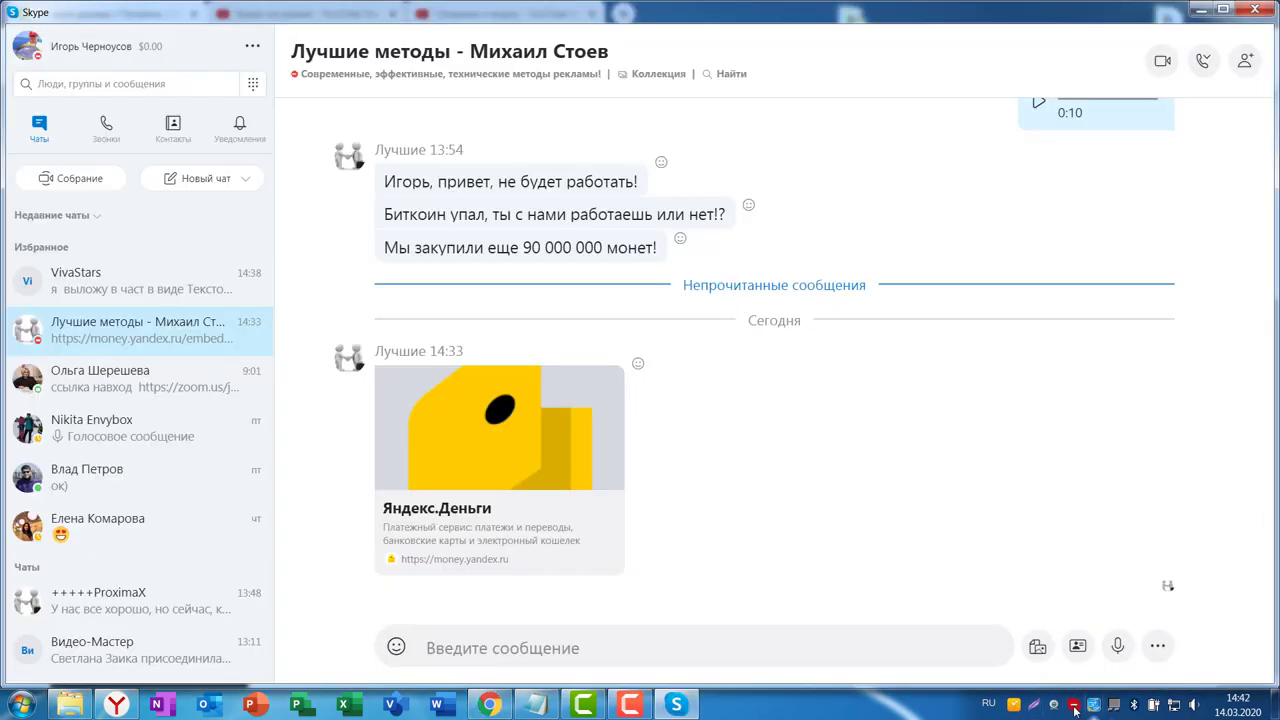
Step: Select the Логин в Скайпе value in Skype's settings and return to the VekRosta page
{"action": "left_click", "coordinate": [250, 50]}
{"action": "left_click", "coordinate": [287, 60]}
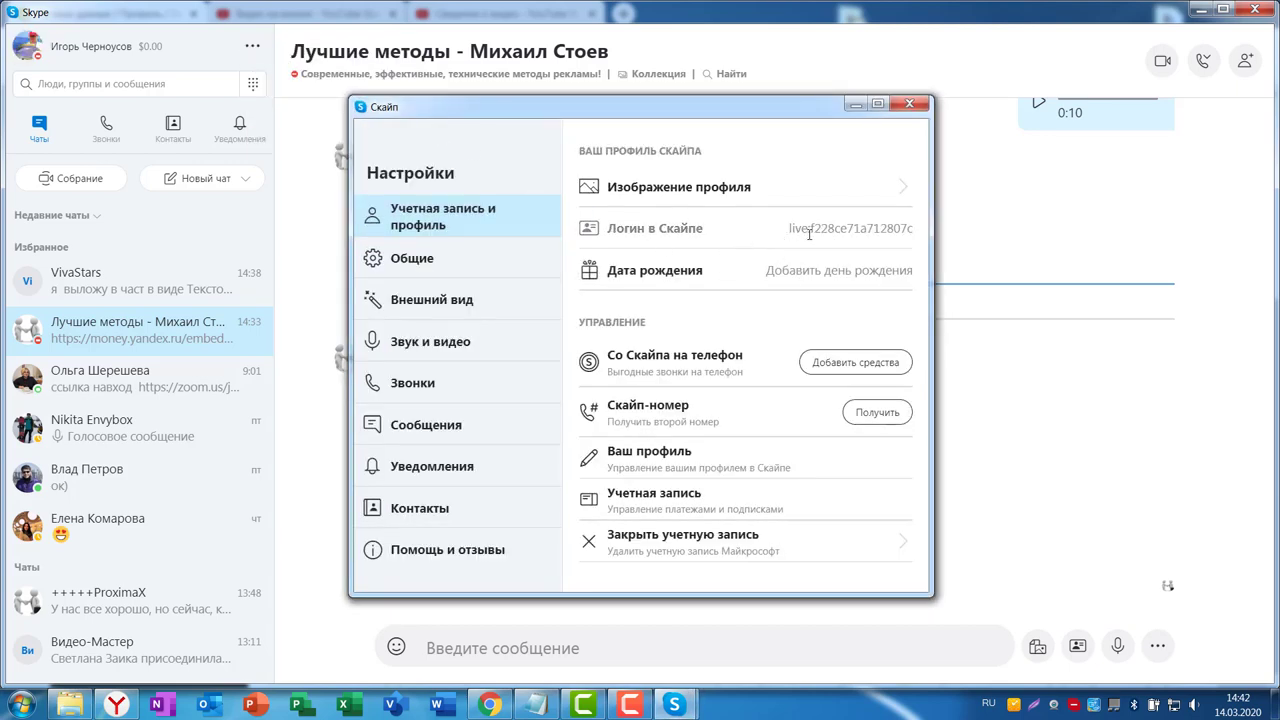
{"action": "left_click_drag", "start_coordinate": [787, 228], "coordinate": [917, 238]}
{"action": "key", "text": "ctrl+c"}
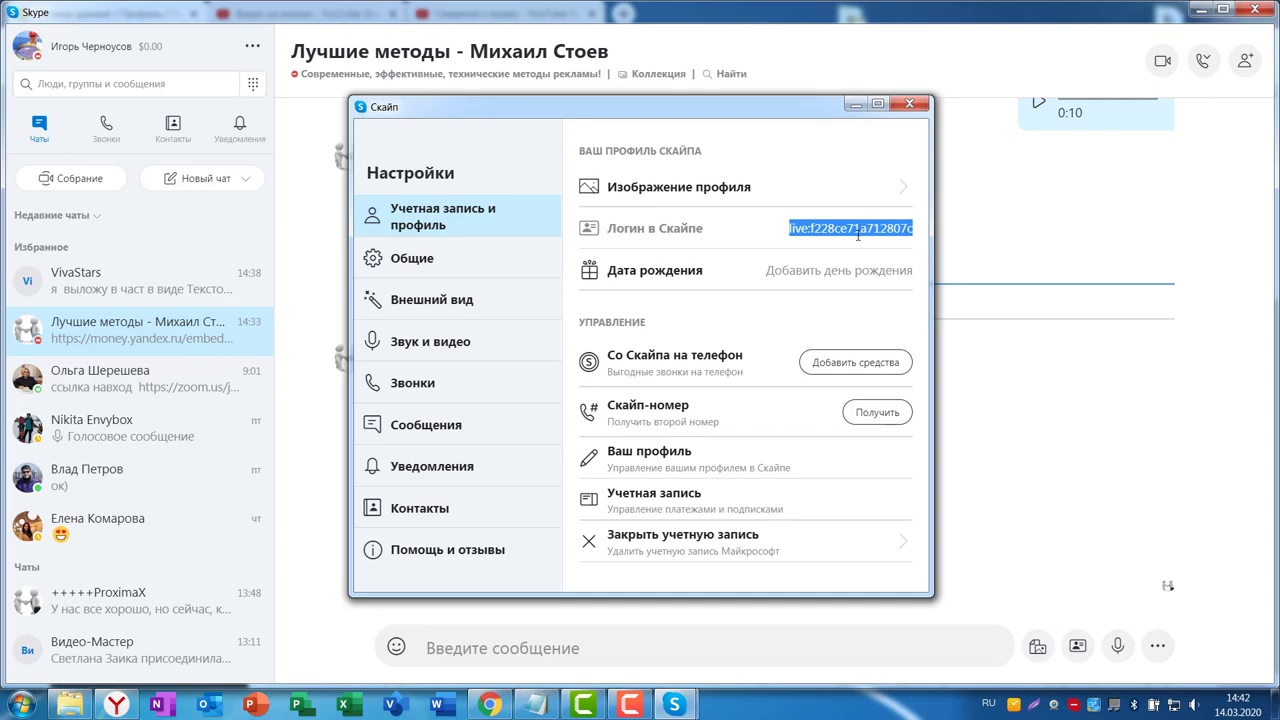
{"action": "left_click", "coordinate": [489, 705]}
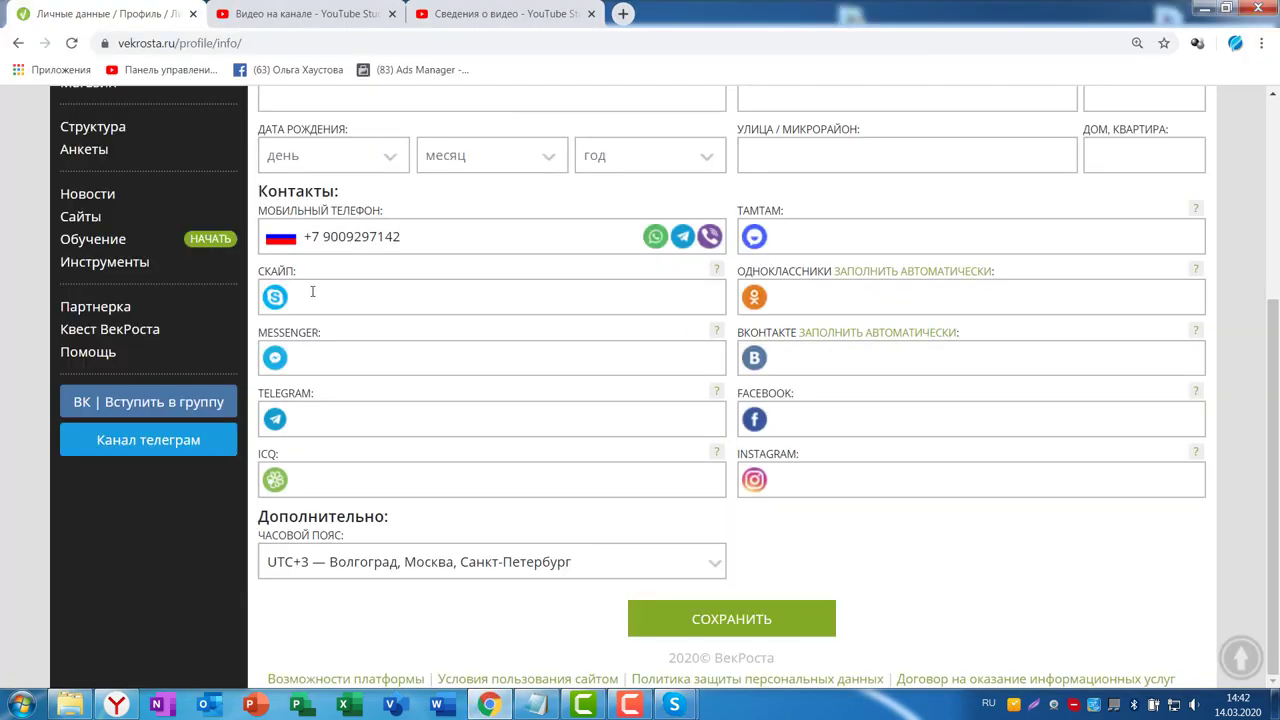
Step: Paste the Skype login into the Скайп field and check the Messenger, Telegram and ICQ fields
{"action": "key", "text": "ctrl+v"}
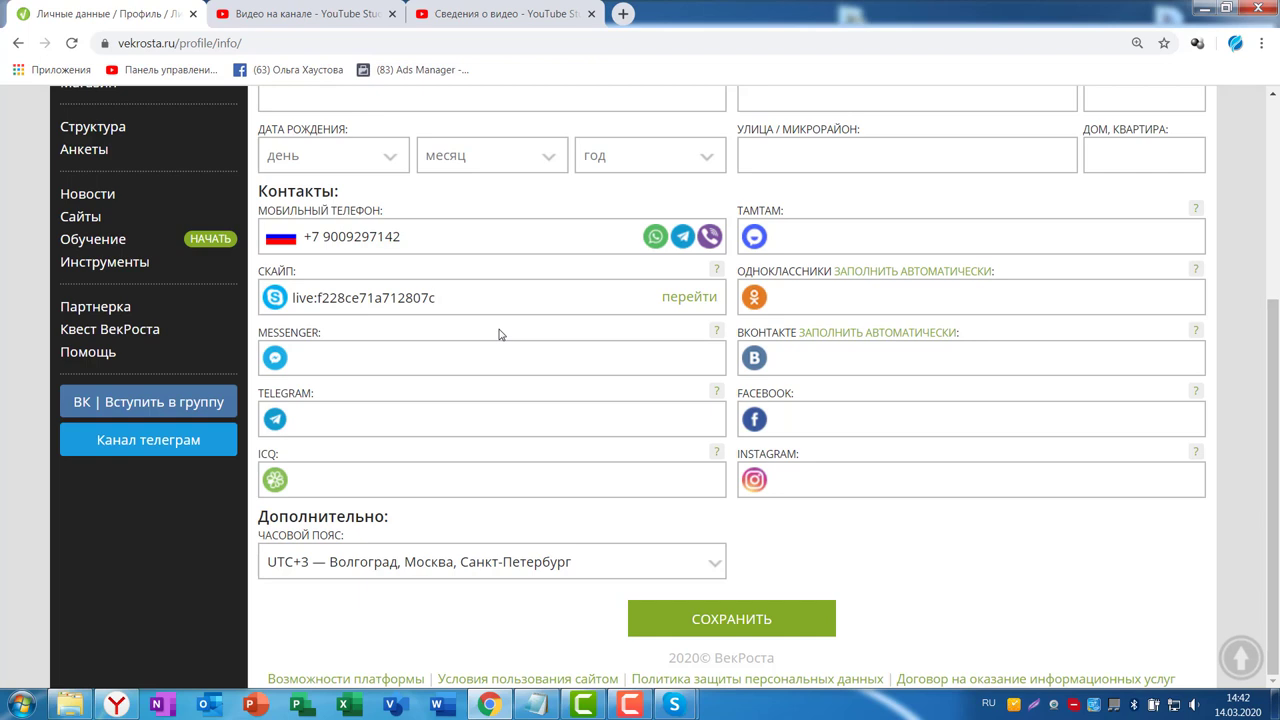
{"action": "left_click", "coordinate": [352, 367]}
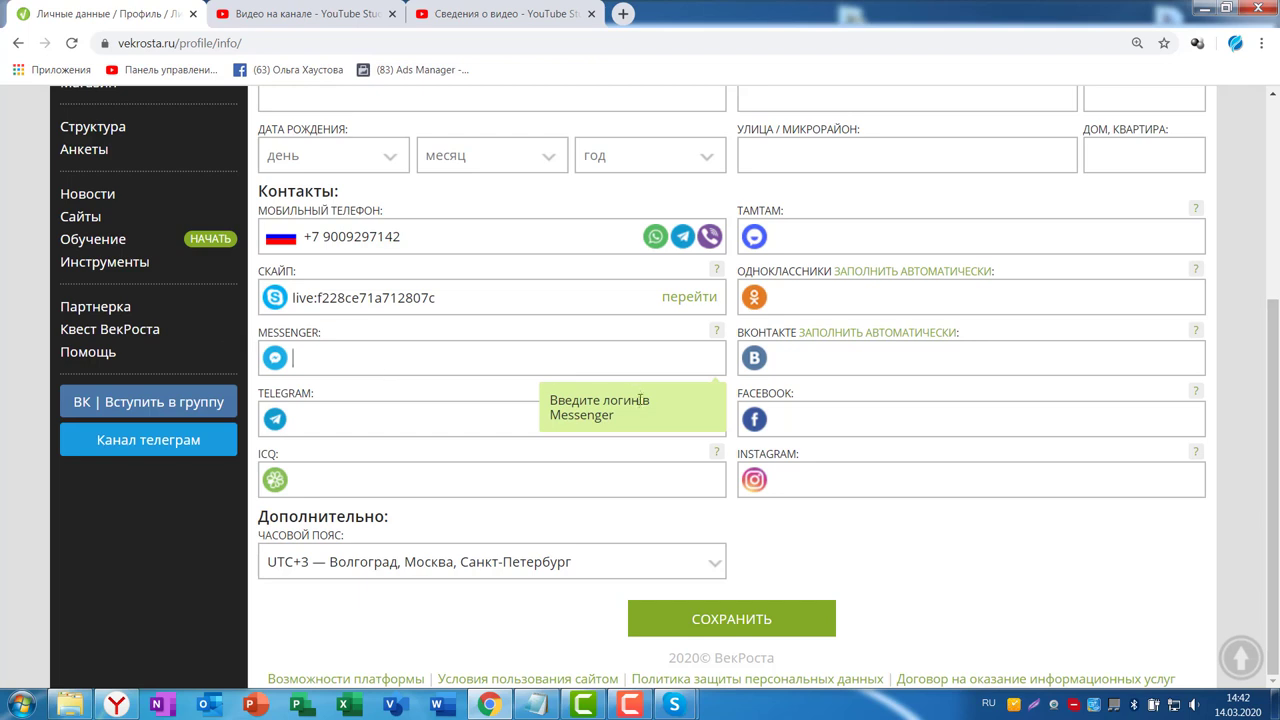
{"action": "left_click", "coordinate": [312, 420]}
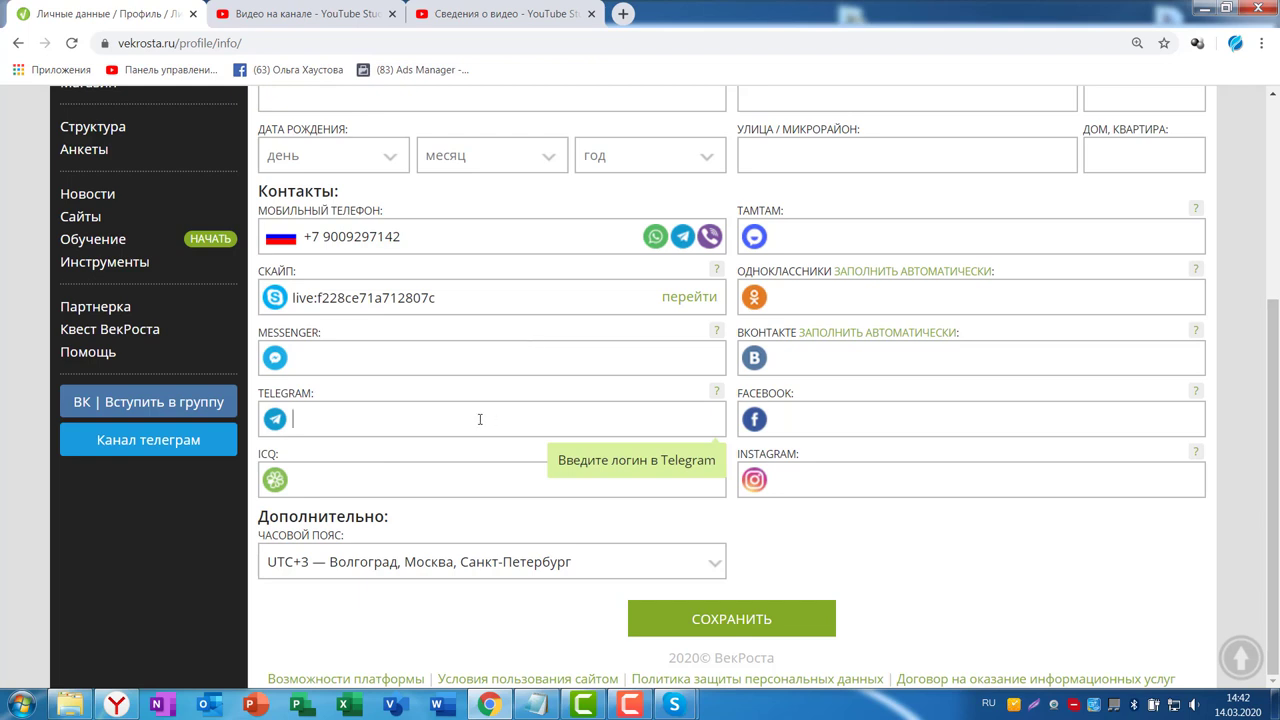
{"action": "left_click", "coordinate": [306, 486]}
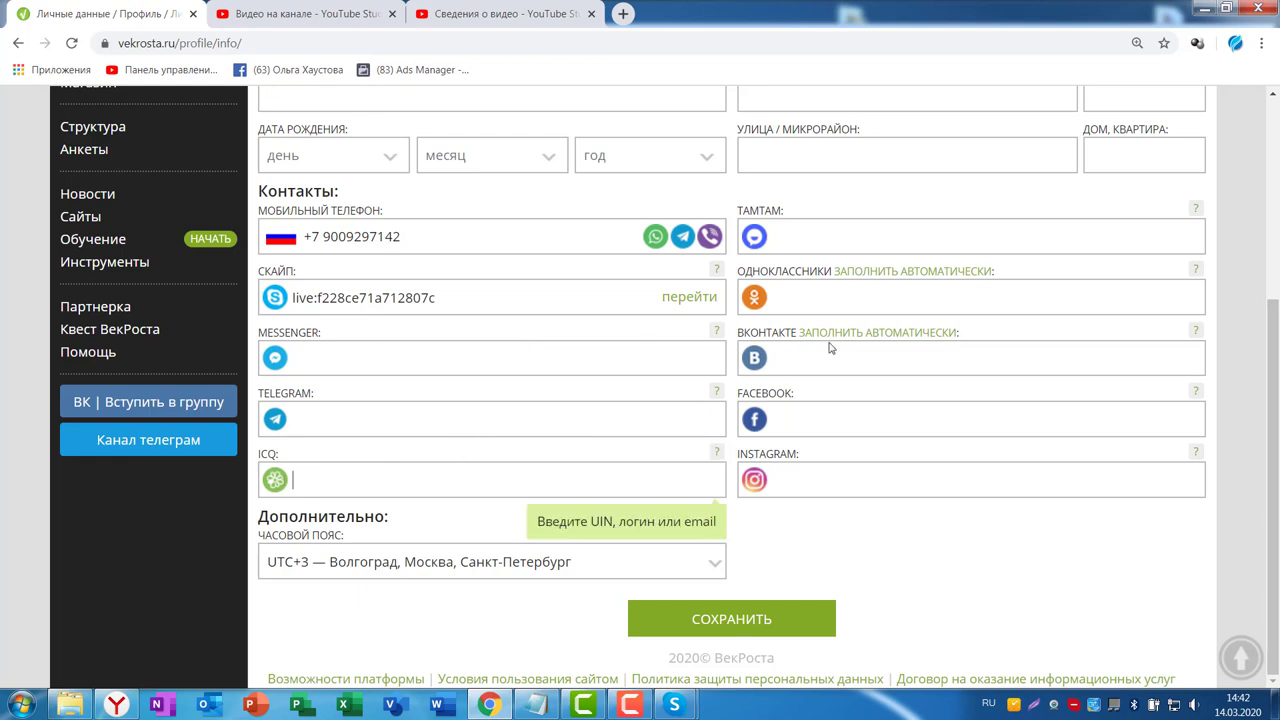
{"action": "scroll", "coordinate": [1203, 324], "scroll_direction": "up", "scroll_amount": 5}
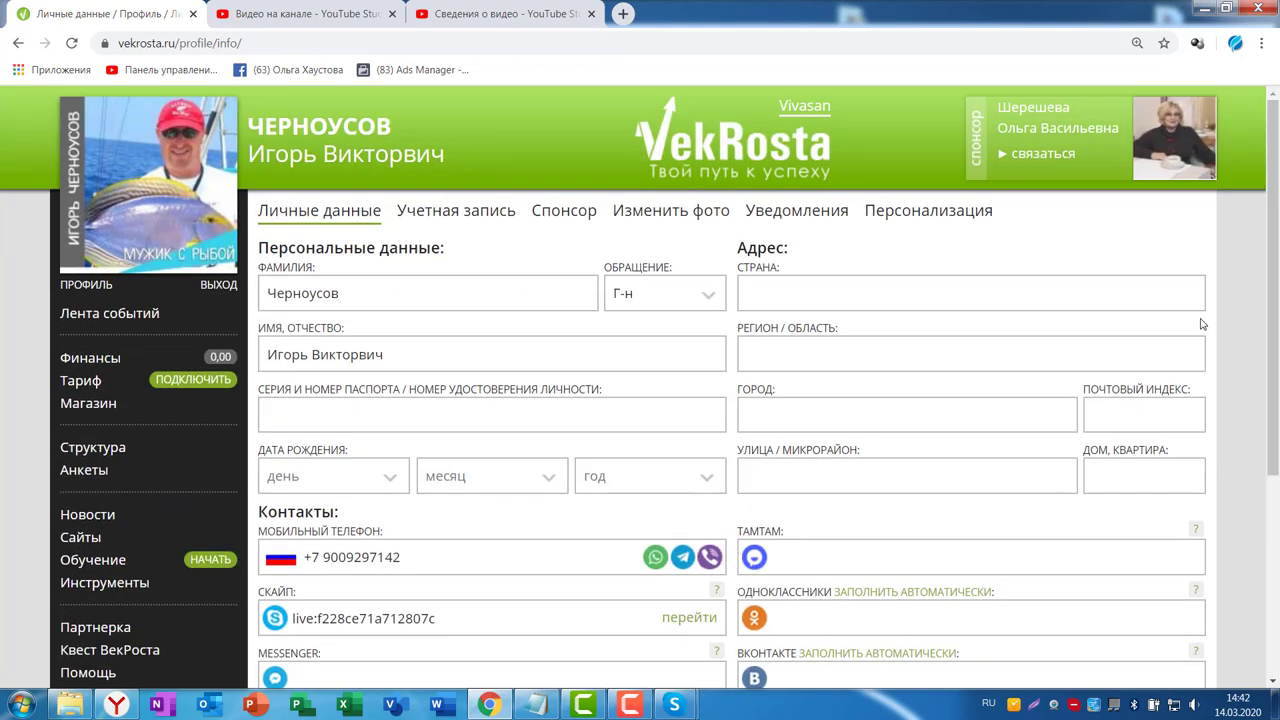
Step: Enter country Россия, region Воронежская обл. and city Воронеж in the address fields
{"action": "left_click", "coordinate": [743, 293]}
{"action": "type", "text": "Р"}
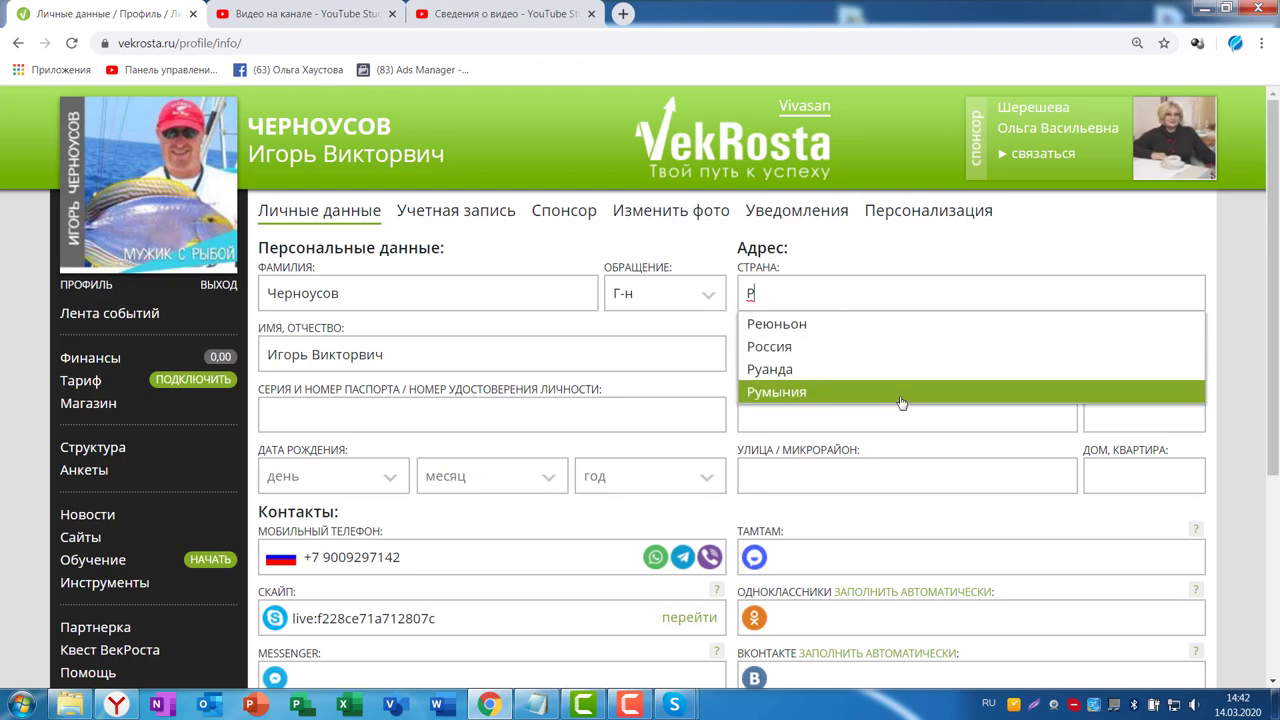
{"action": "left_click", "coordinate": [826, 347]}
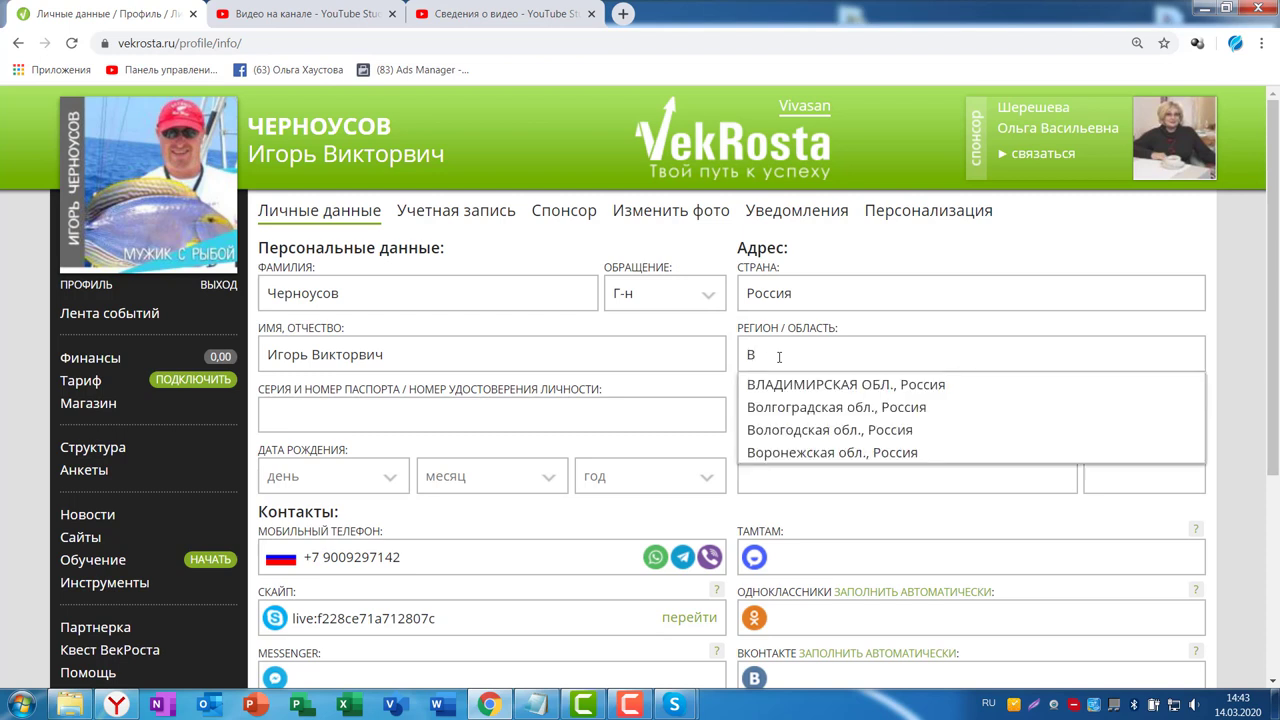
{"action": "left_click", "coordinate": [820, 452]}
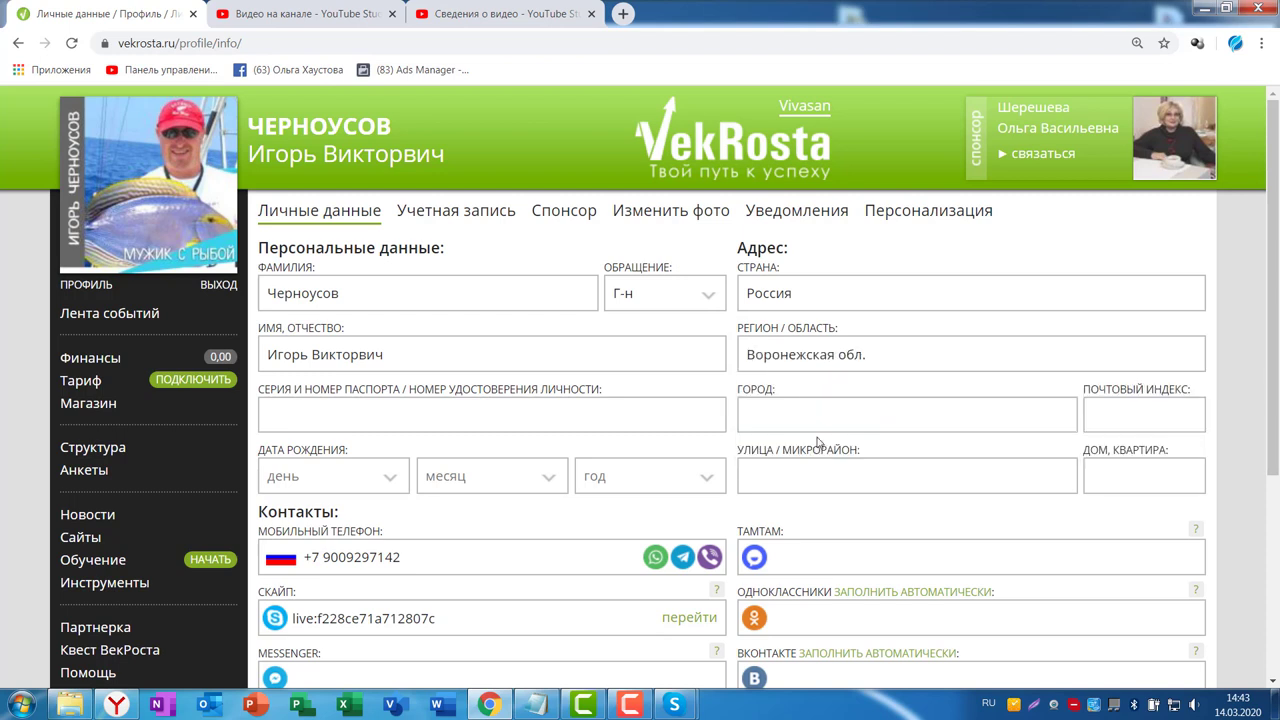
{"action": "left_click", "coordinate": [767, 418]}
{"action": "type", "text": "Воронеж"}
{"action": "scroll", "coordinate": [1054, 418], "scroll_direction": "down", "scroll_amount": 3}
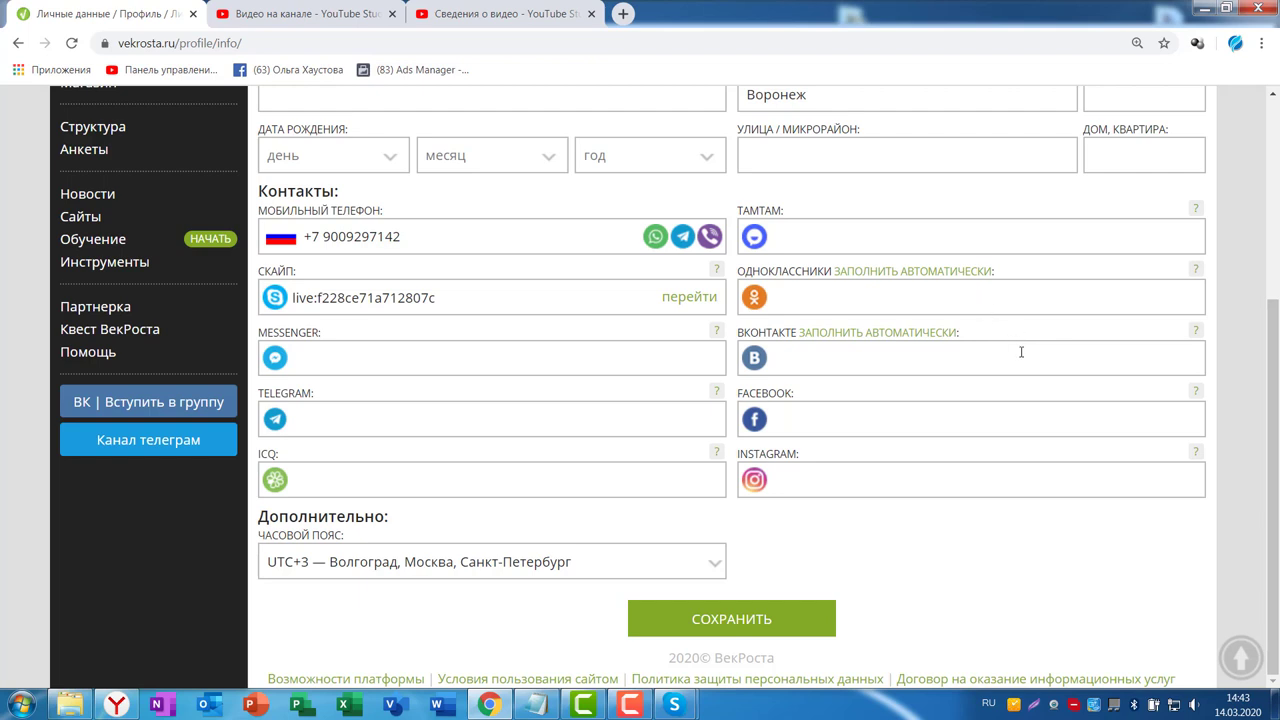
Step: Check the ТАМТАМ and Одноклассники field hints, then switch to the Yandex browser
{"action": "left_click", "coordinate": [804, 231]}
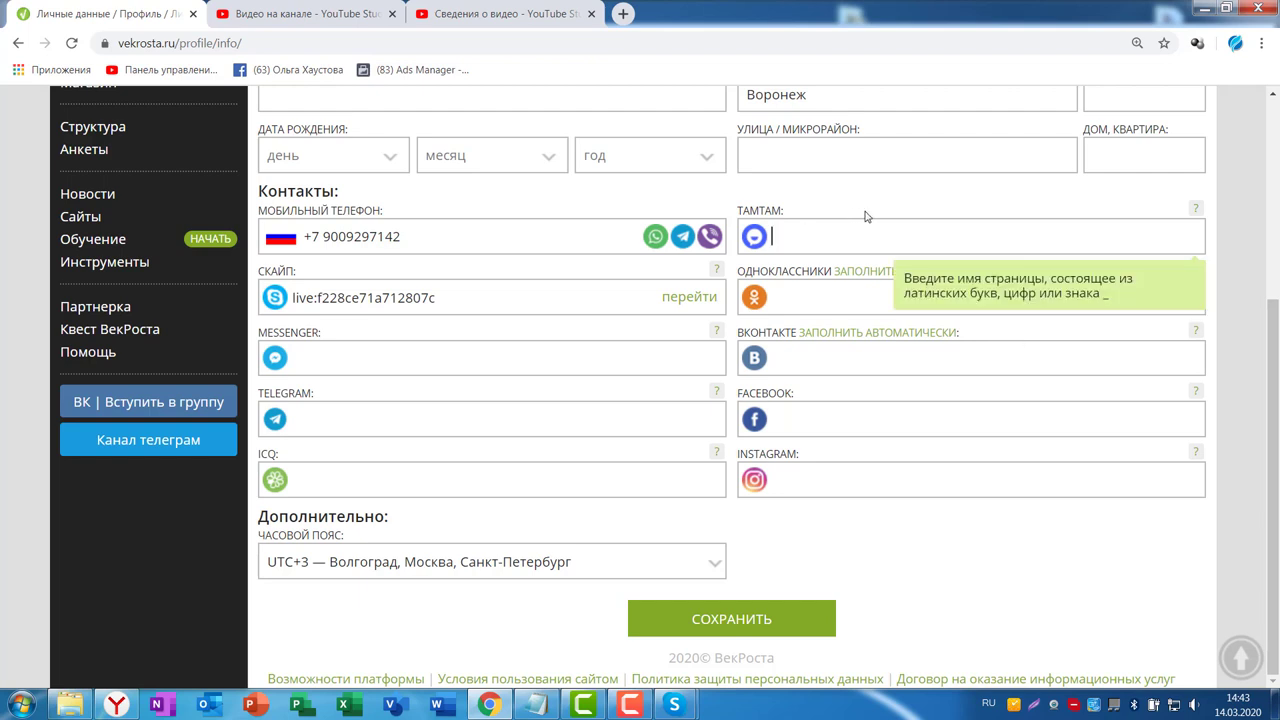
{"action": "left_click", "coordinate": [800, 299]}
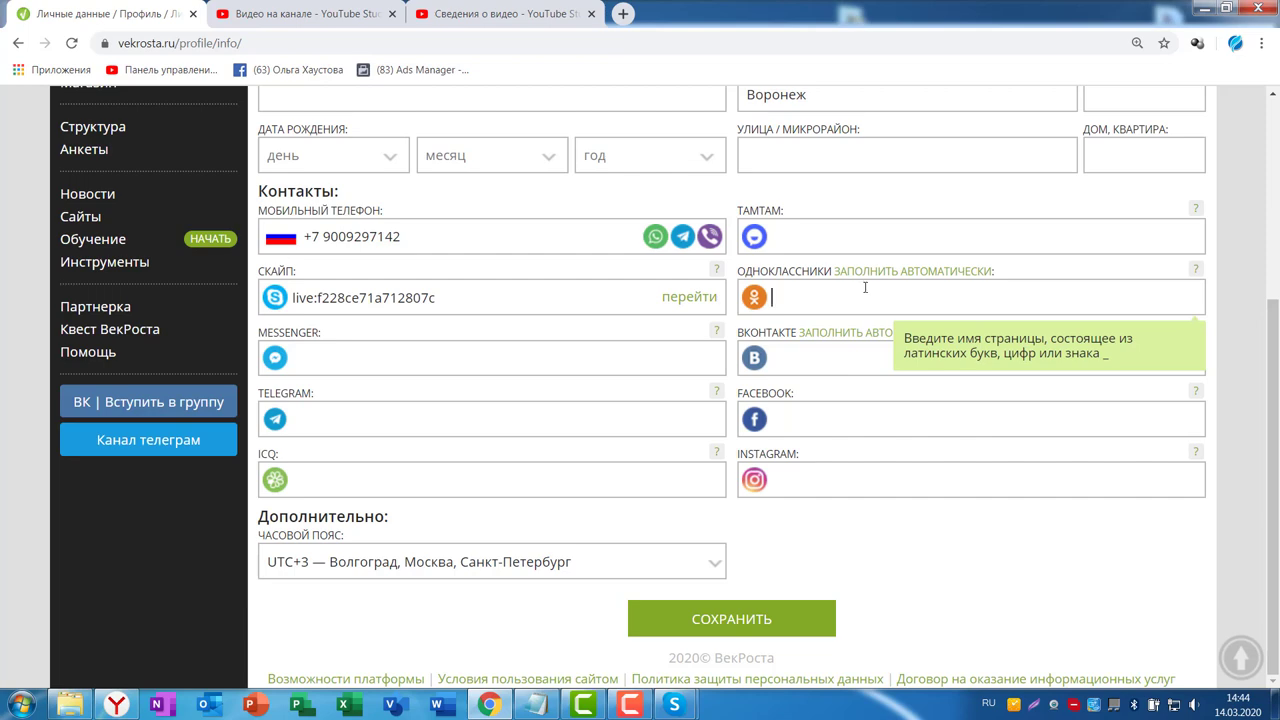
{"action": "key", "text": "alt+Tab"}
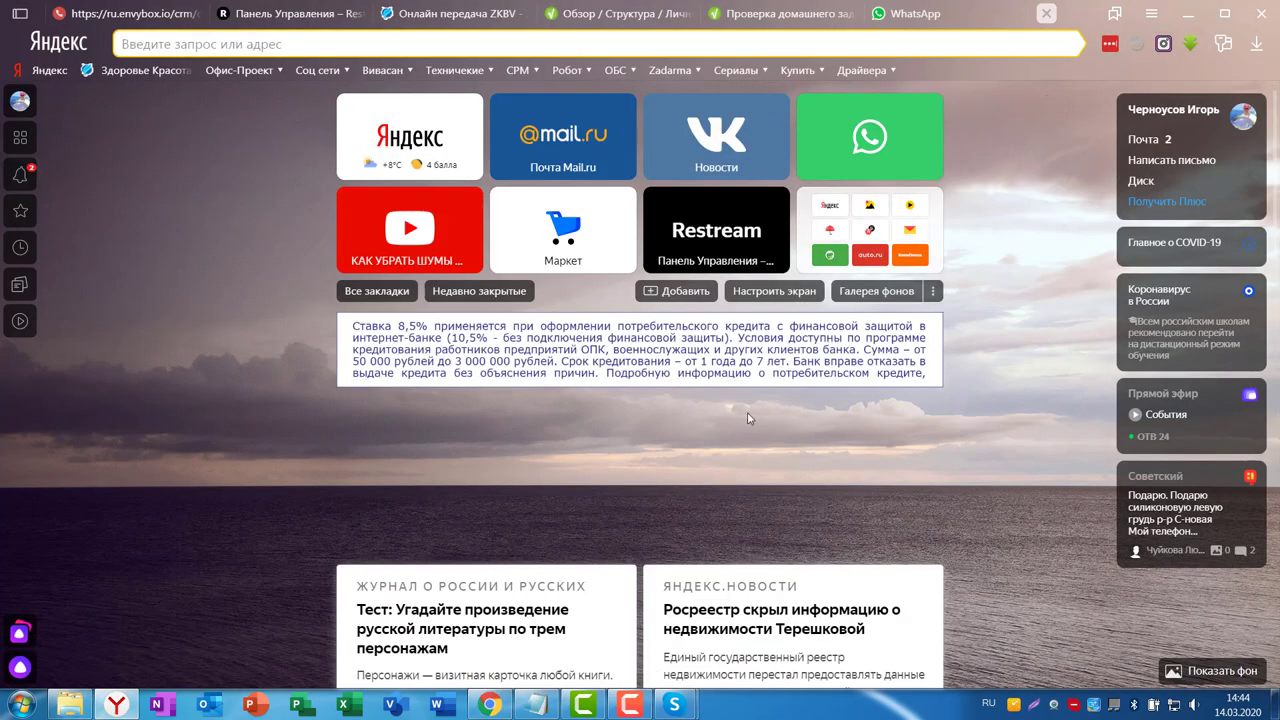
{"action": "left_click", "coordinate": [349, 73]}
{"action": "left_click", "coordinate": [325, 114]}
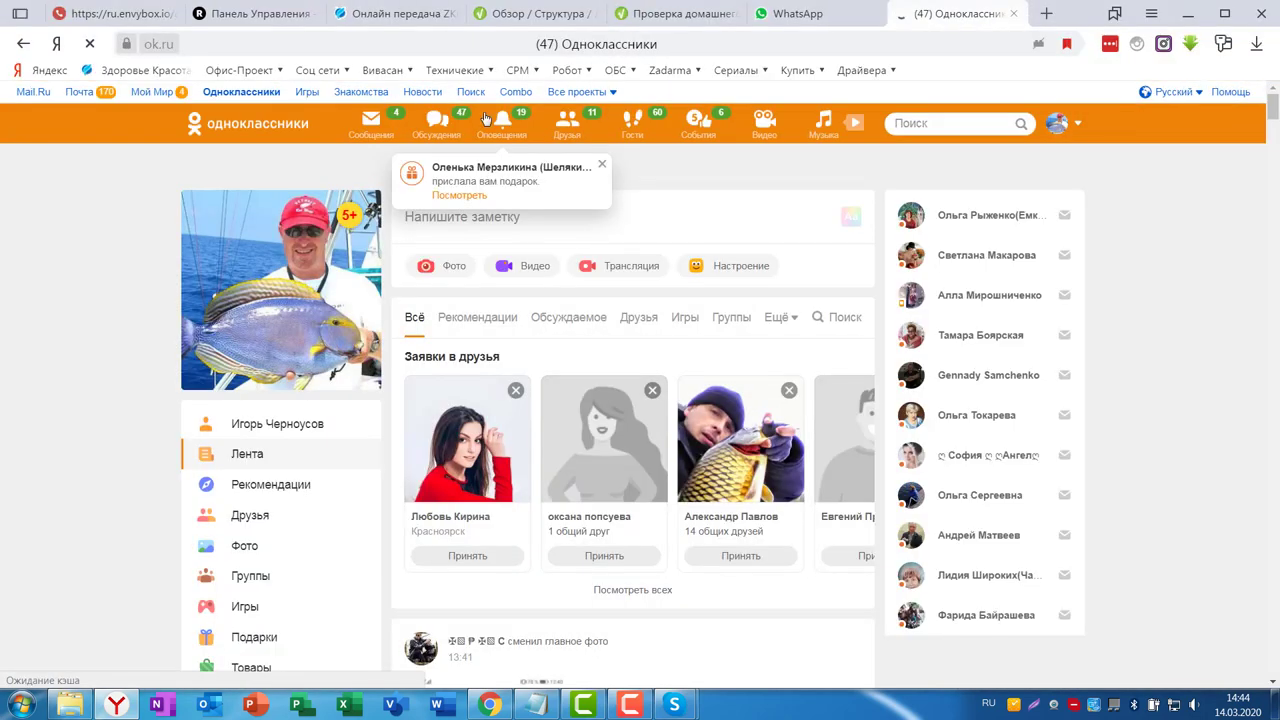
{"action": "left_click", "coordinate": [241, 50]}
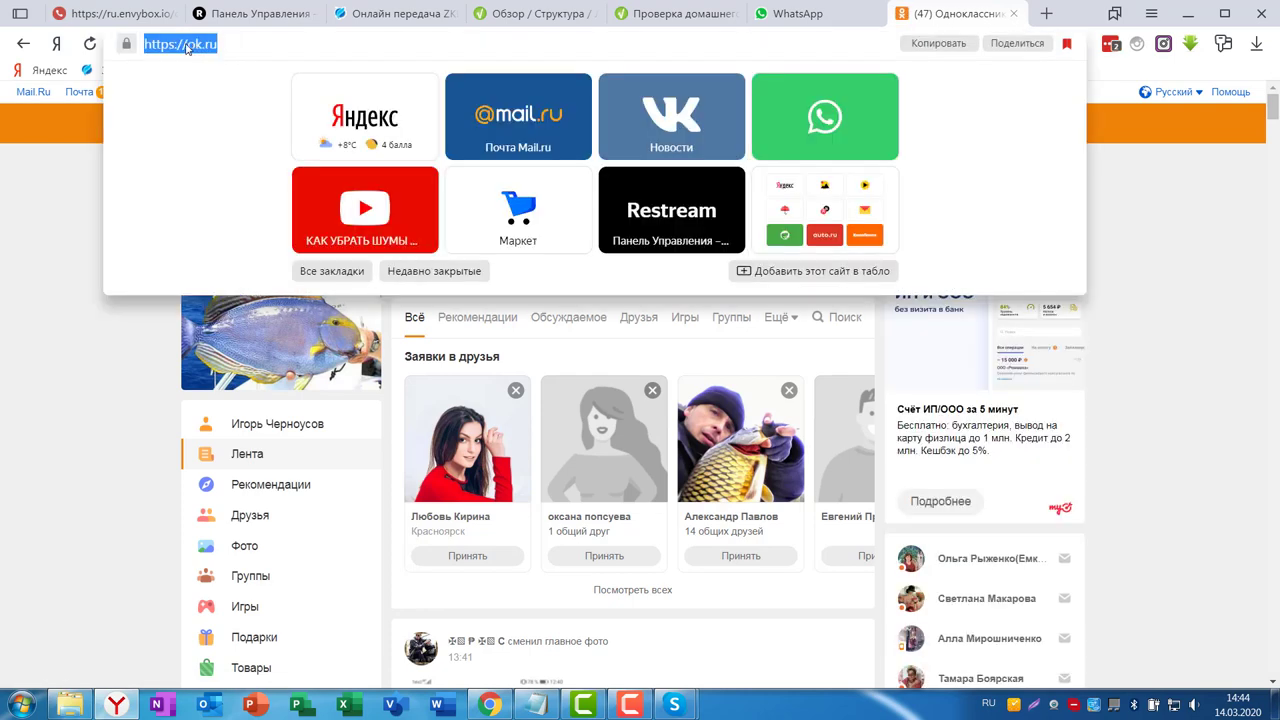
{"action": "right_click", "coordinate": [186, 45]}
{"action": "left_click", "coordinate": [205, 101]}
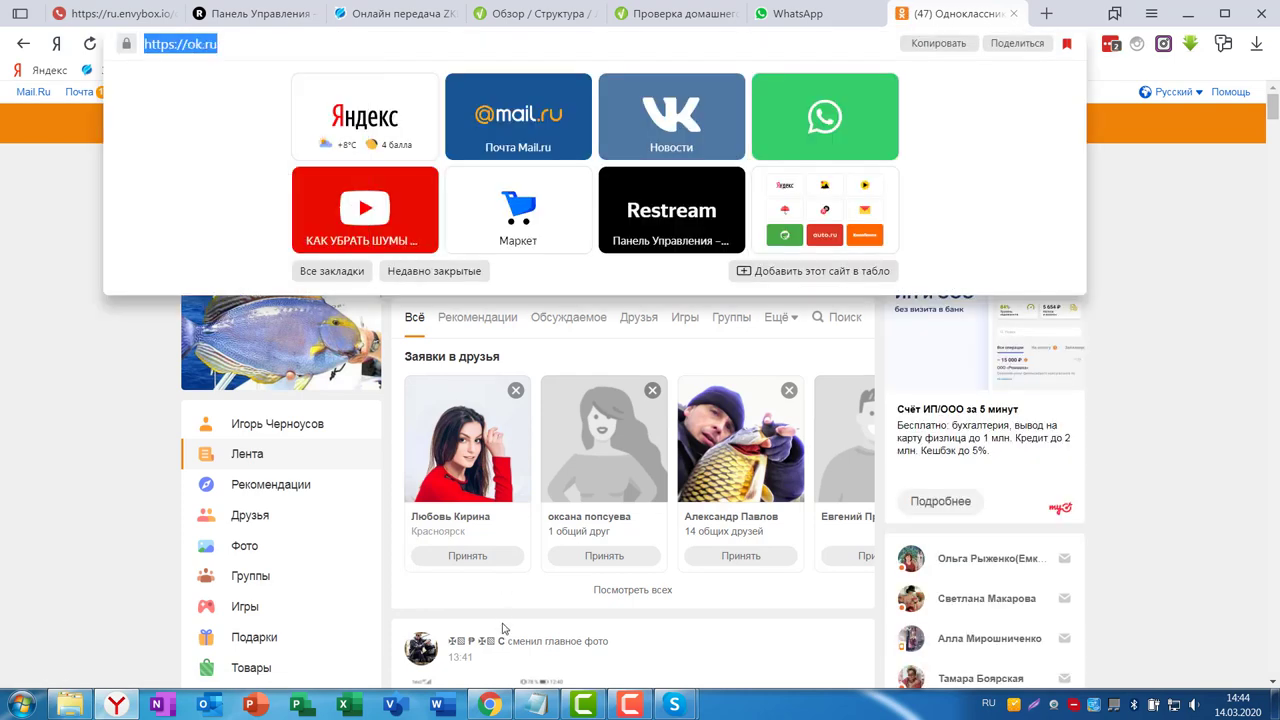
{"action": "left_click", "coordinate": [536, 705]}
{"action": "scroll", "coordinate": [650, 421], "scroll_direction": "down", "scroll_amount": 6}
{"action": "scroll", "coordinate": [651, 443], "scroll_direction": "up", "scroll_amount": 4}
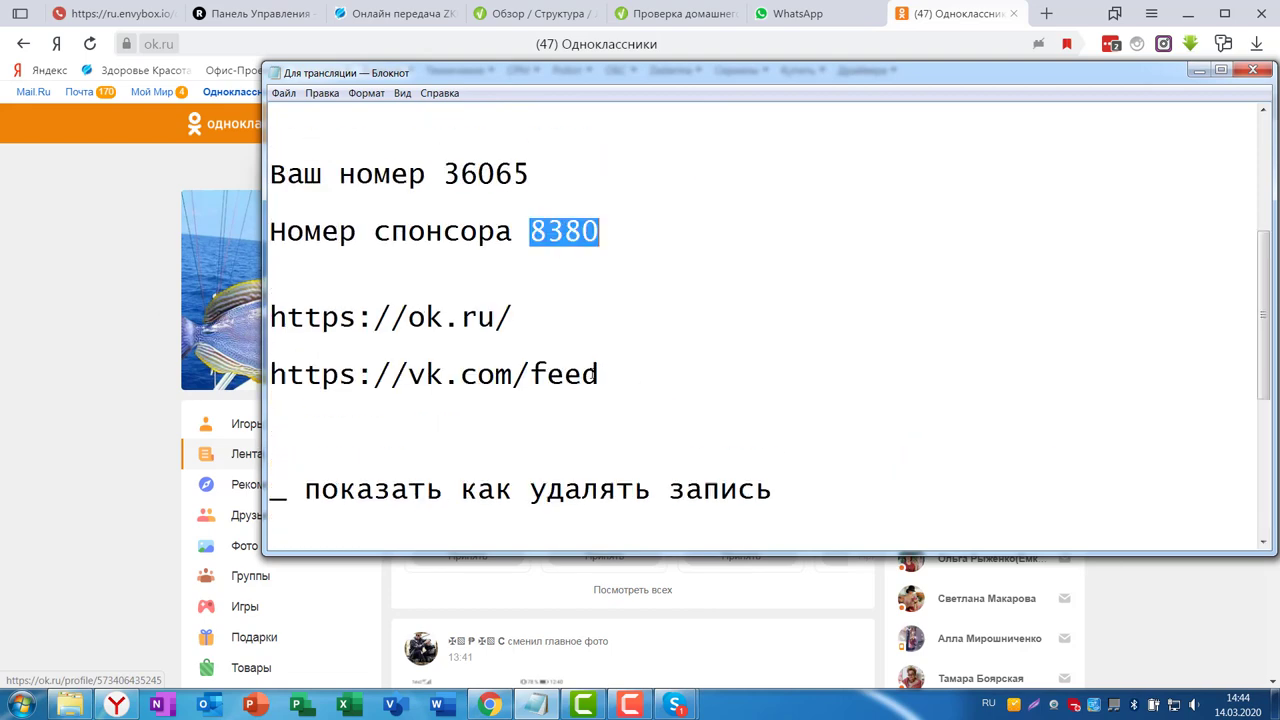
{"action": "left_click_drag", "start_coordinate": [512, 318], "coordinate": [268, 318]}
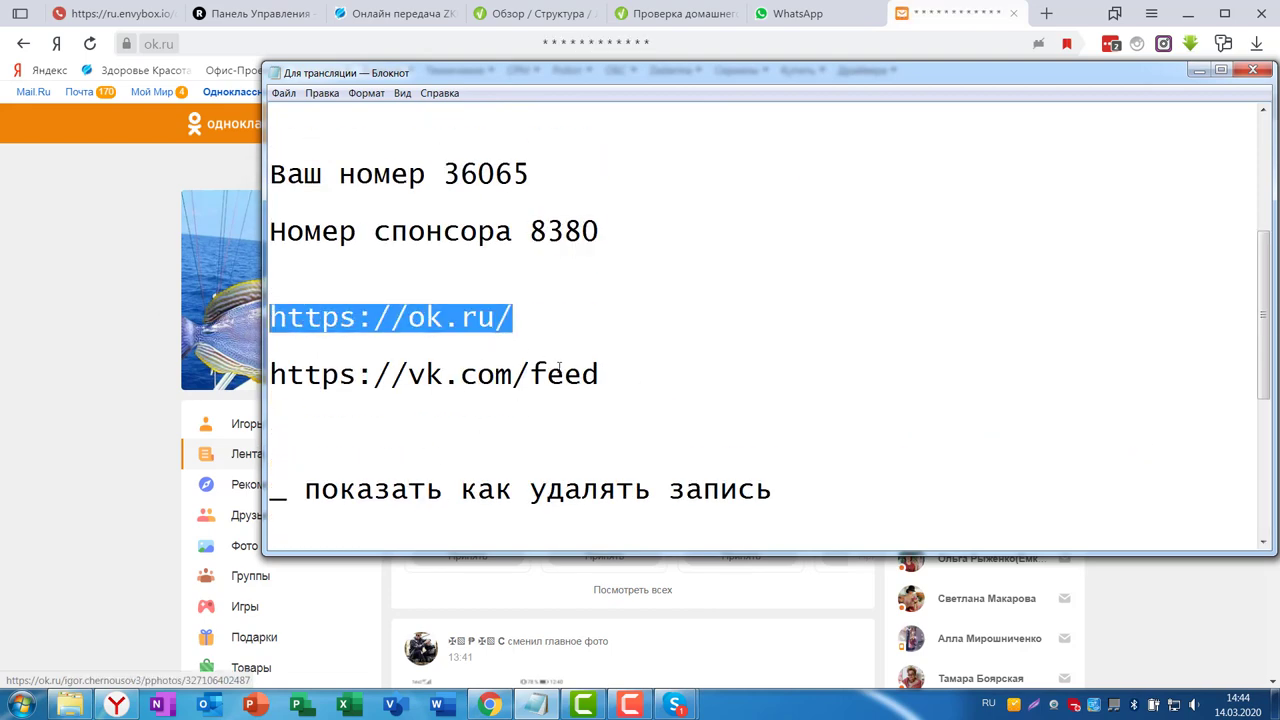
Step: Open your own ok.ru profile page and copy its URL
{"action": "left_click", "coordinate": [940, 48]}
{"action": "left_click", "coordinate": [940, 45]}
{"action": "left_click", "coordinate": [82, 443]}
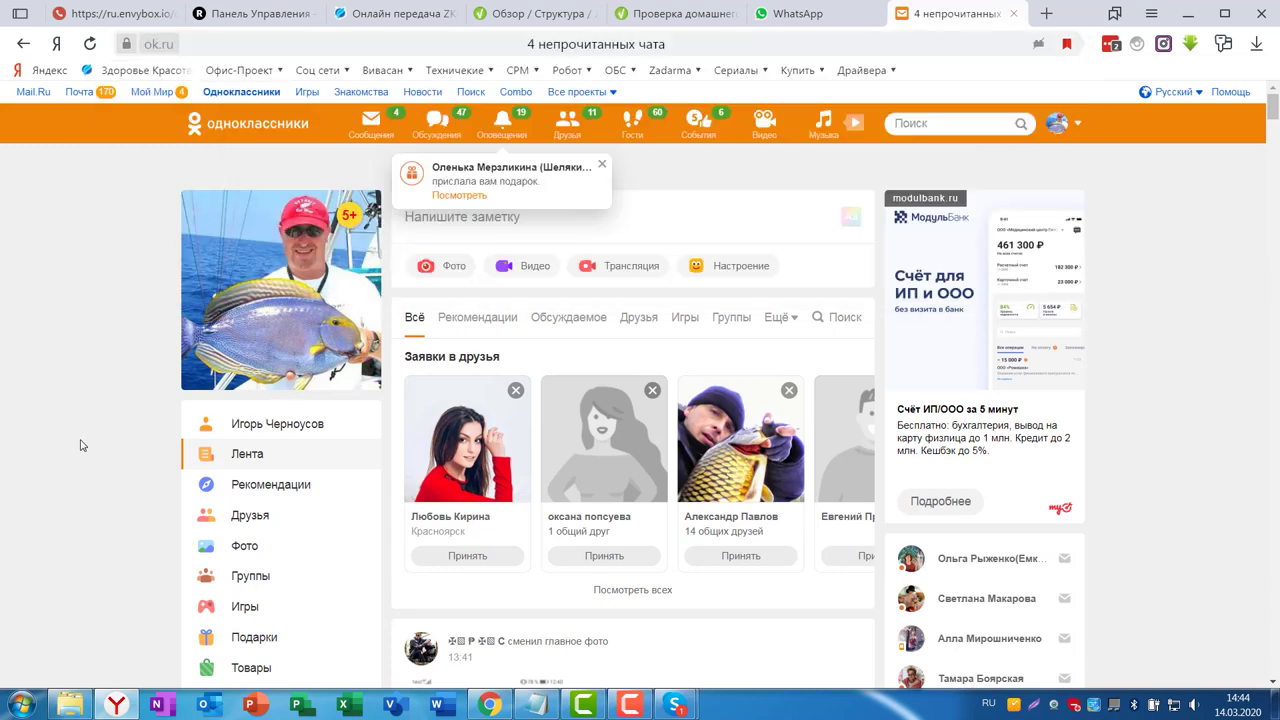
{"action": "left_click", "coordinate": [262, 428]}
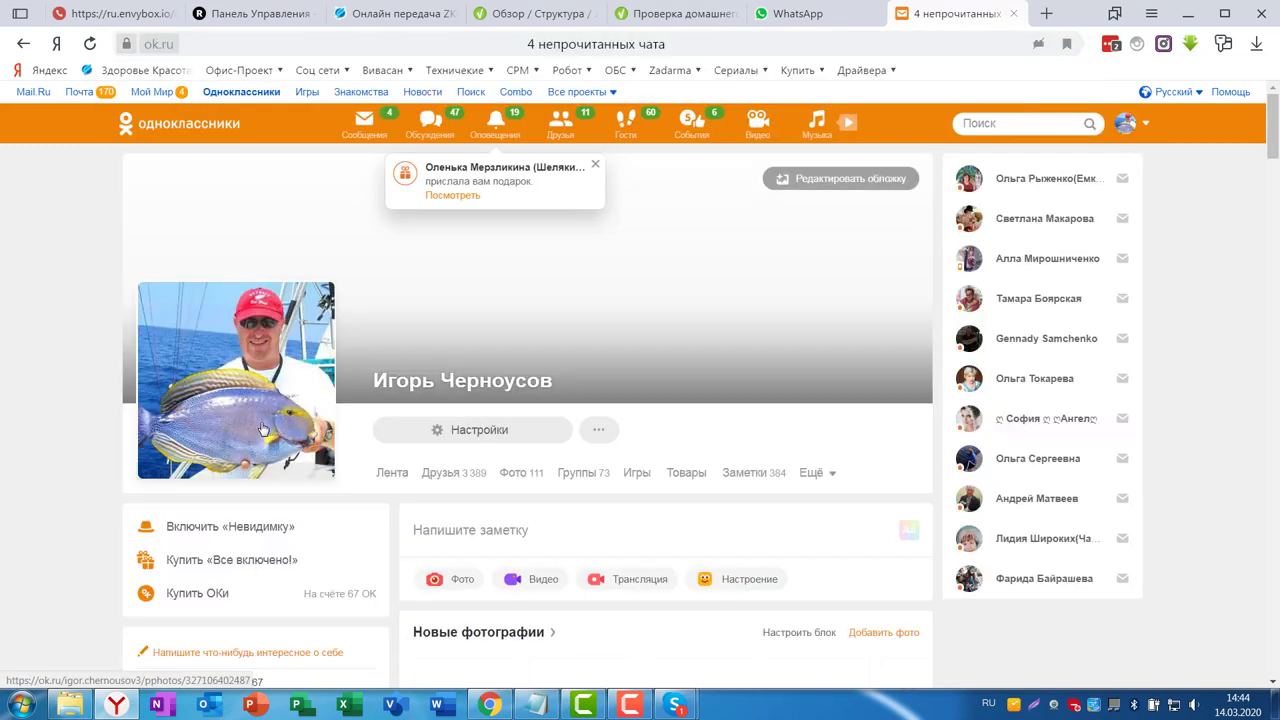
{"action": "scroll", "coordinate": [785, 483], "scroll_direction": "down", "scroll_amount": 1}
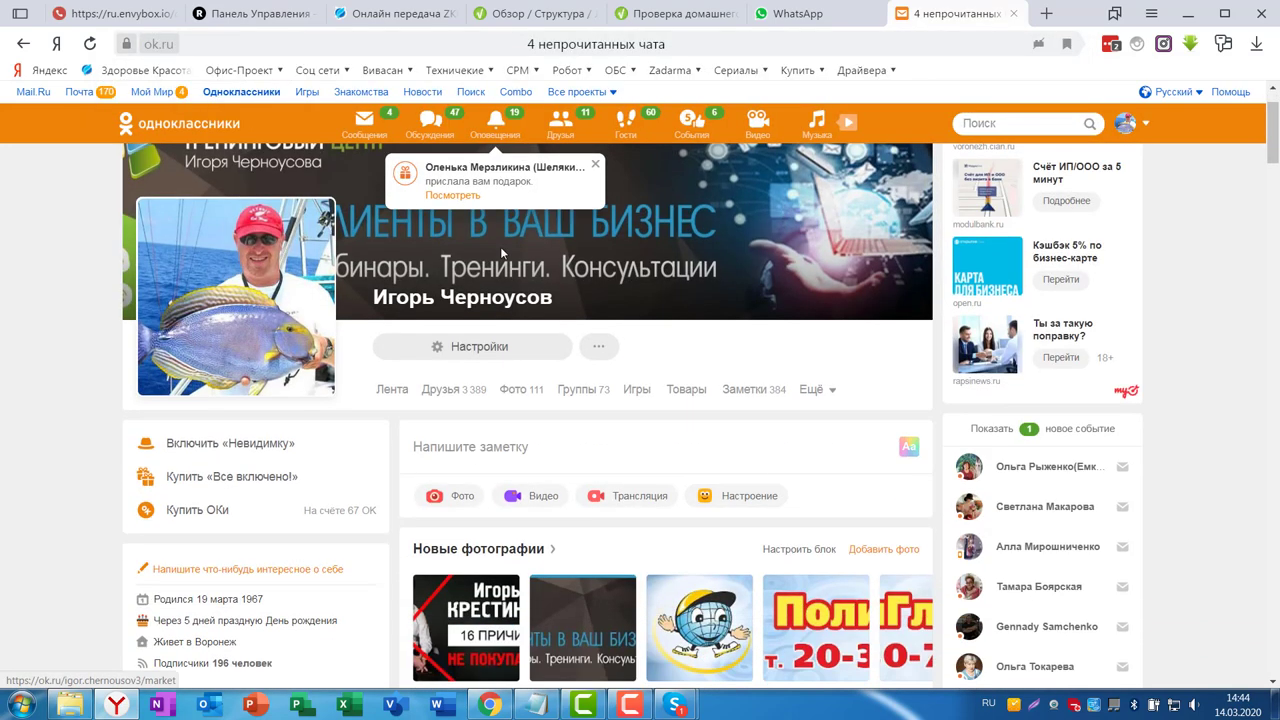
{"action": "left_click", "coordinate": [281, 45]}
{"action": "key", "text": "ctrl+c"}
{"action": "right_click", "coordinate": [281, 45]}
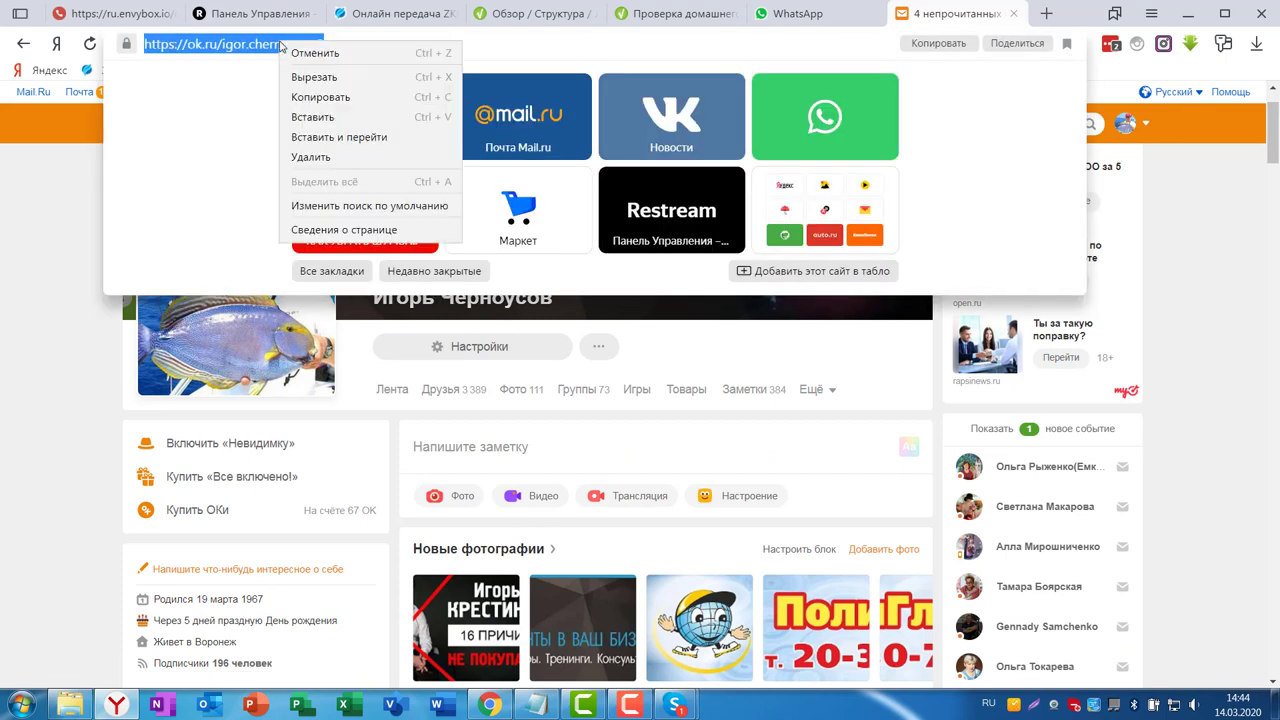
{"action": "left_click", "coordinate": [315, 96]}
Step: Paste the profile link into Notepad below the ok.ru line and into VekRosta's Одноклассники field
{"action": "left_click", "coordinate": [537, 704]}
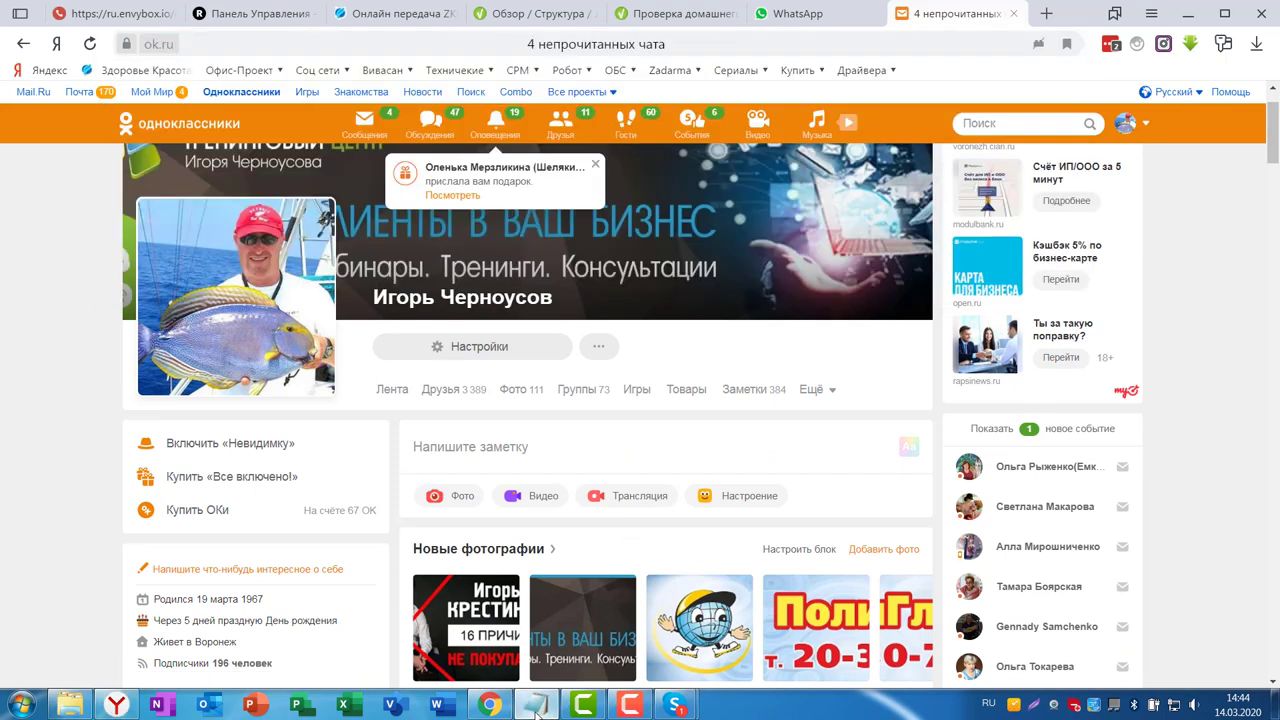
{"action": "left_click", "coordinate": [537, 328]}
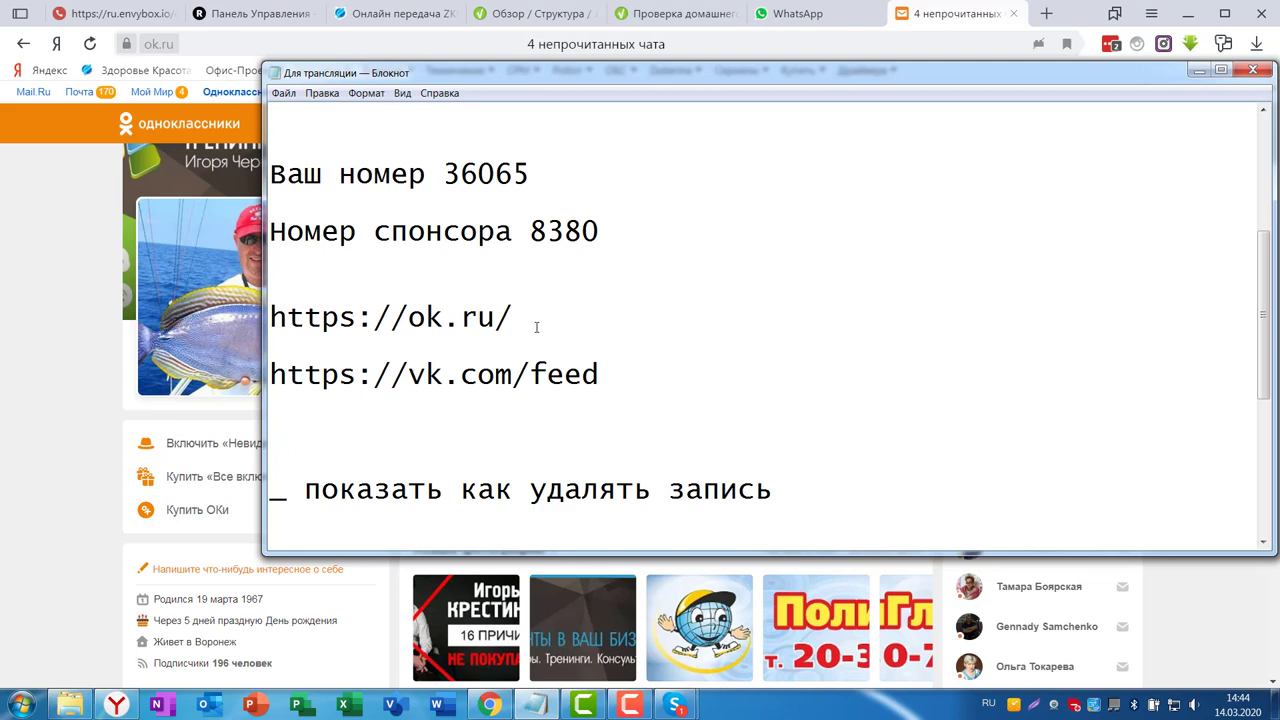
{"action": "key", "text": "Return"}
{"action": "key", "text": "ctrl+v"}
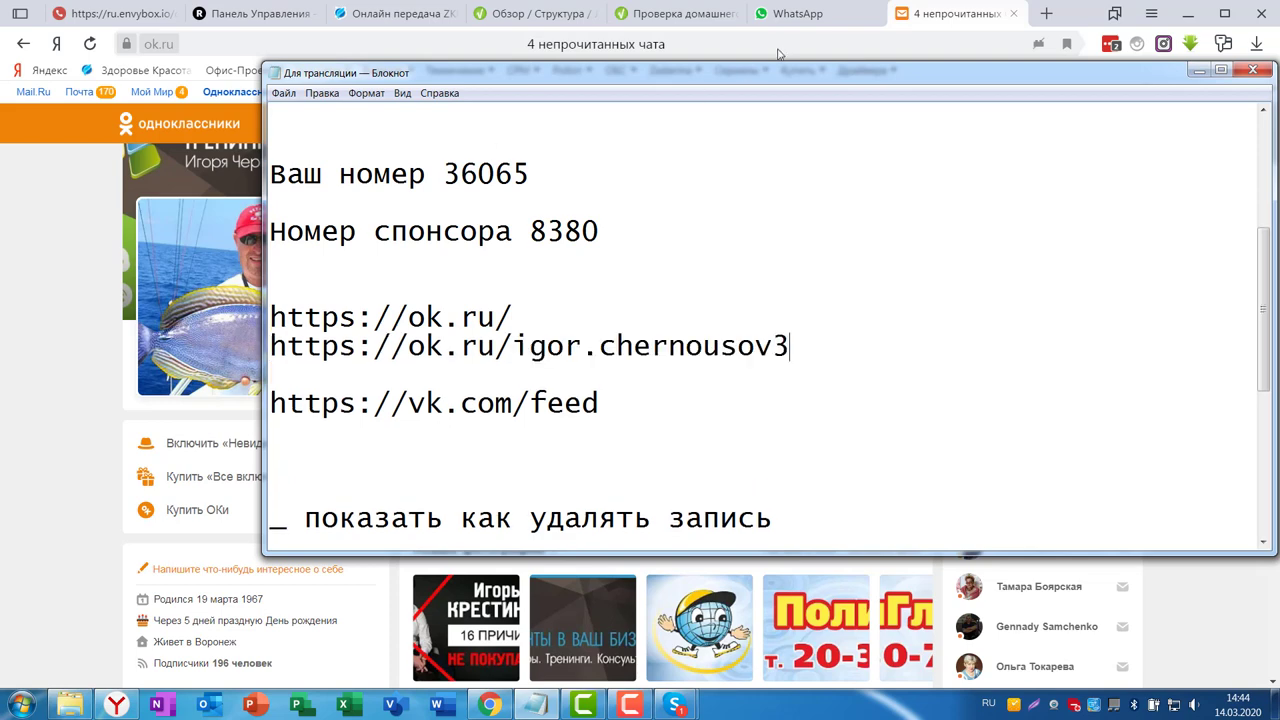
{"action": "left_click", "coordinate": [489, 705]}
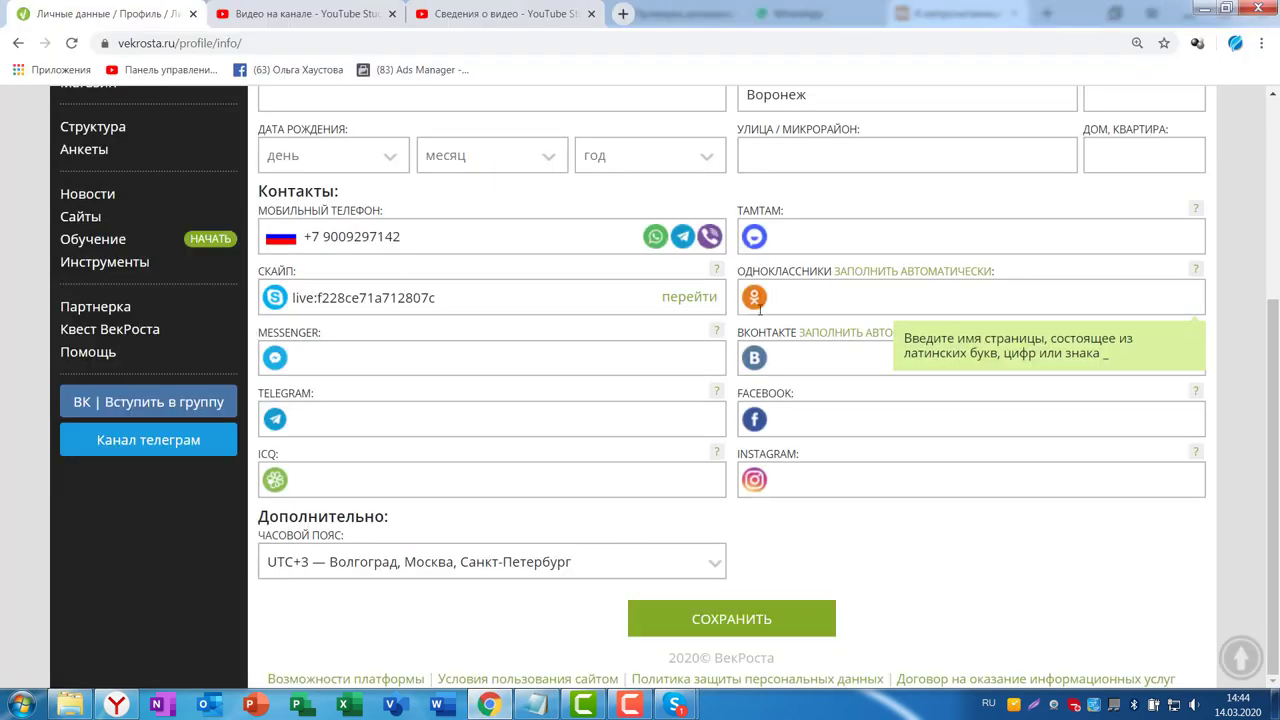
{"action": "key", "text": "ctrl+v"}
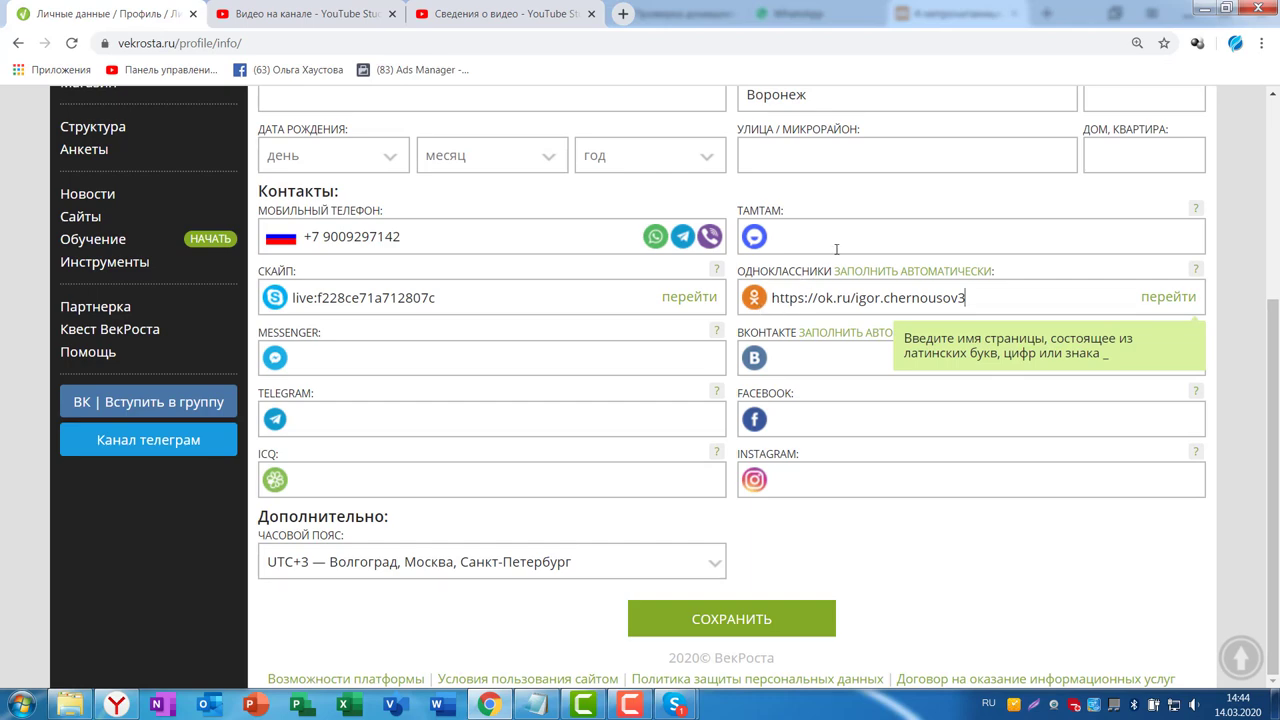
{"action": "left_click", "coordinate": [117, 705]}
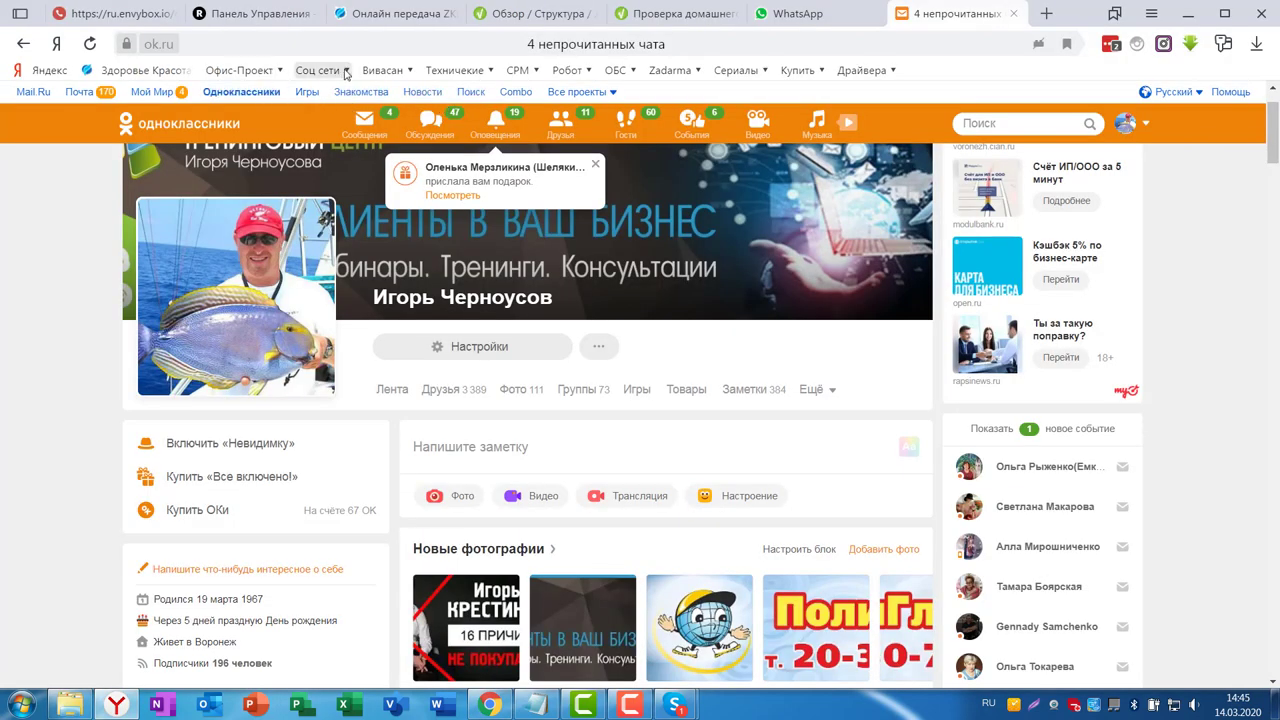
Step: Open VKontakte from the Соц сети bookmarks and compare its vk.com/feed address with Notepad
{"action": "left_click", "coordinate": [318, 70]}
{"action": "left_click", "coordinate": [417, 137]}
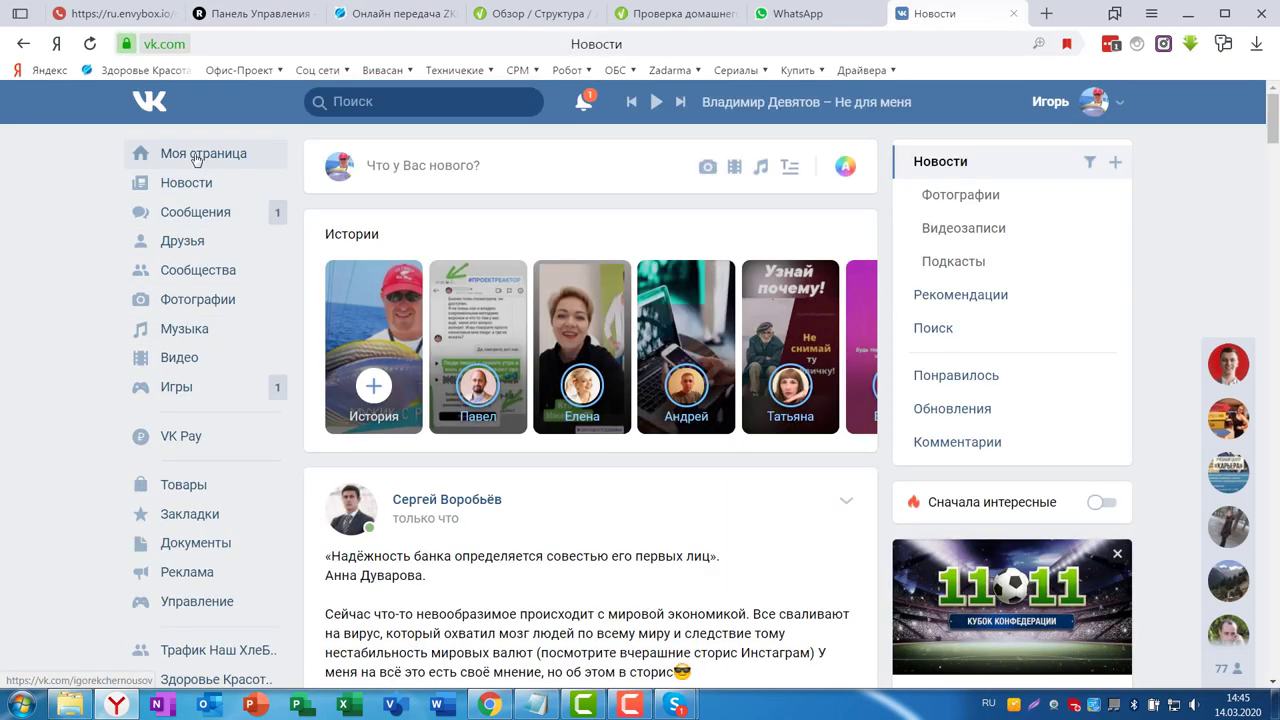
{"action": "left_click", "coordinate": [240, 46]}
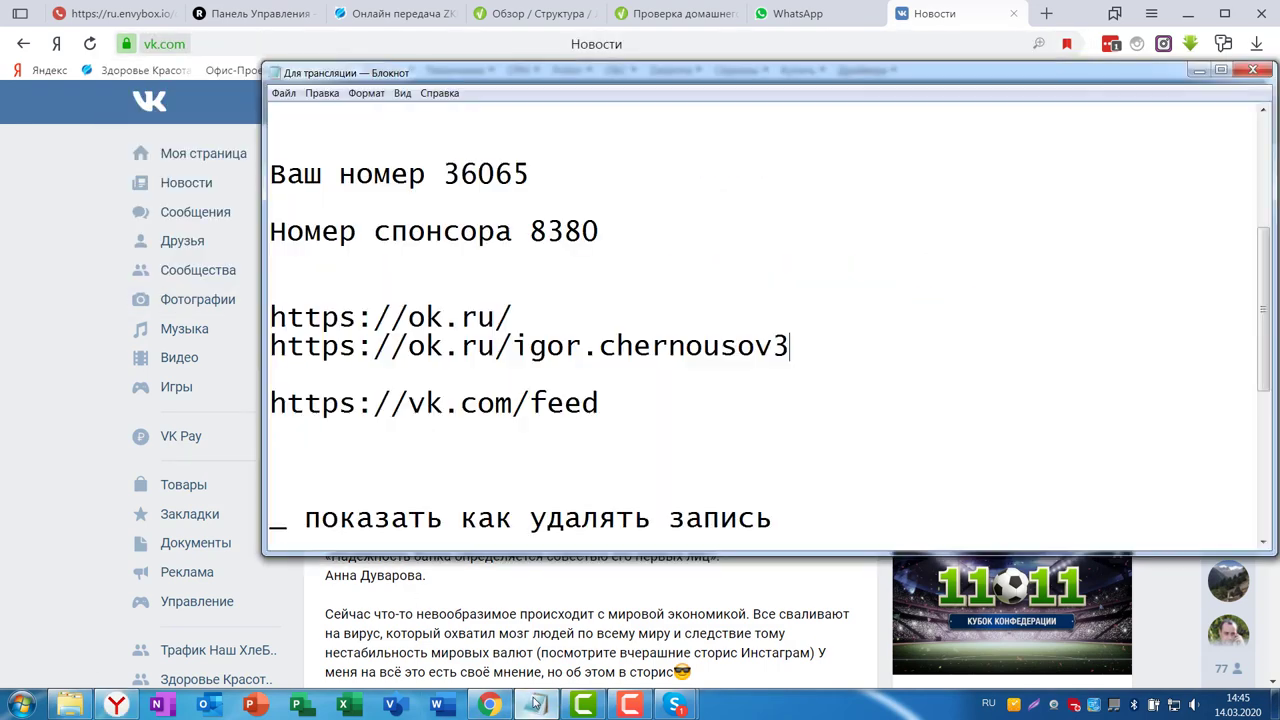
{"action": "left_click", "coordinate": [536, 705]}
{"action": "left_click_drag", "start_coordinate": [597, 402], "coordinate": [243, 410]}
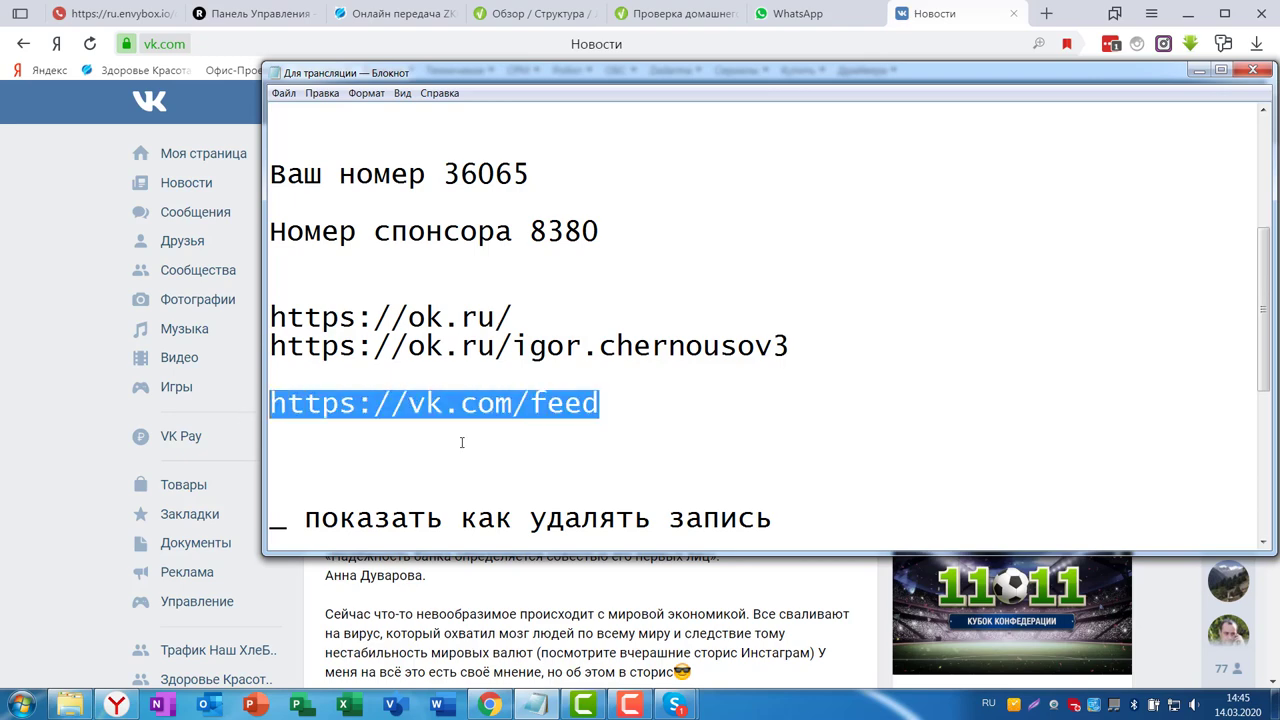
{"action": "left_click", "coordinate": [986, 28]}
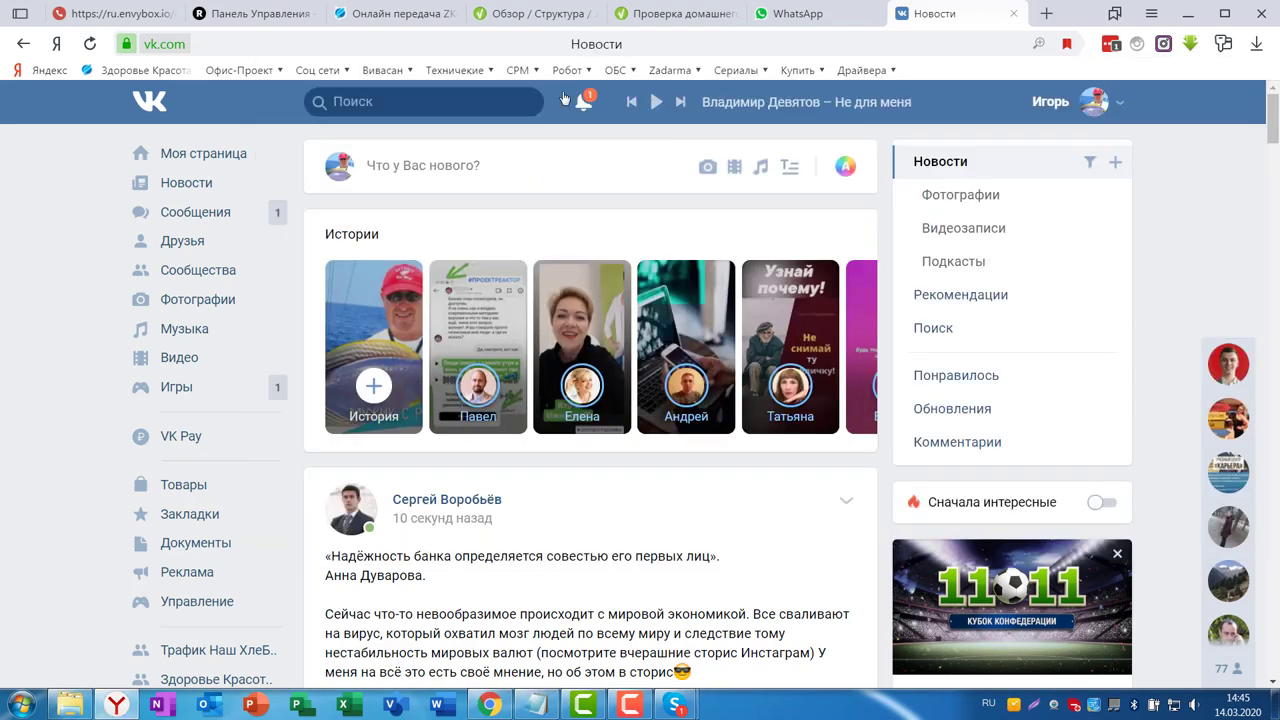
Step: Copy your own VK profile page URL into VekRosta's ВКОНТАКТЕ field
{"action": "left_click", "coordinate": [190, 157]}
{"action": "left_click", "coordinate": [294, 48]}
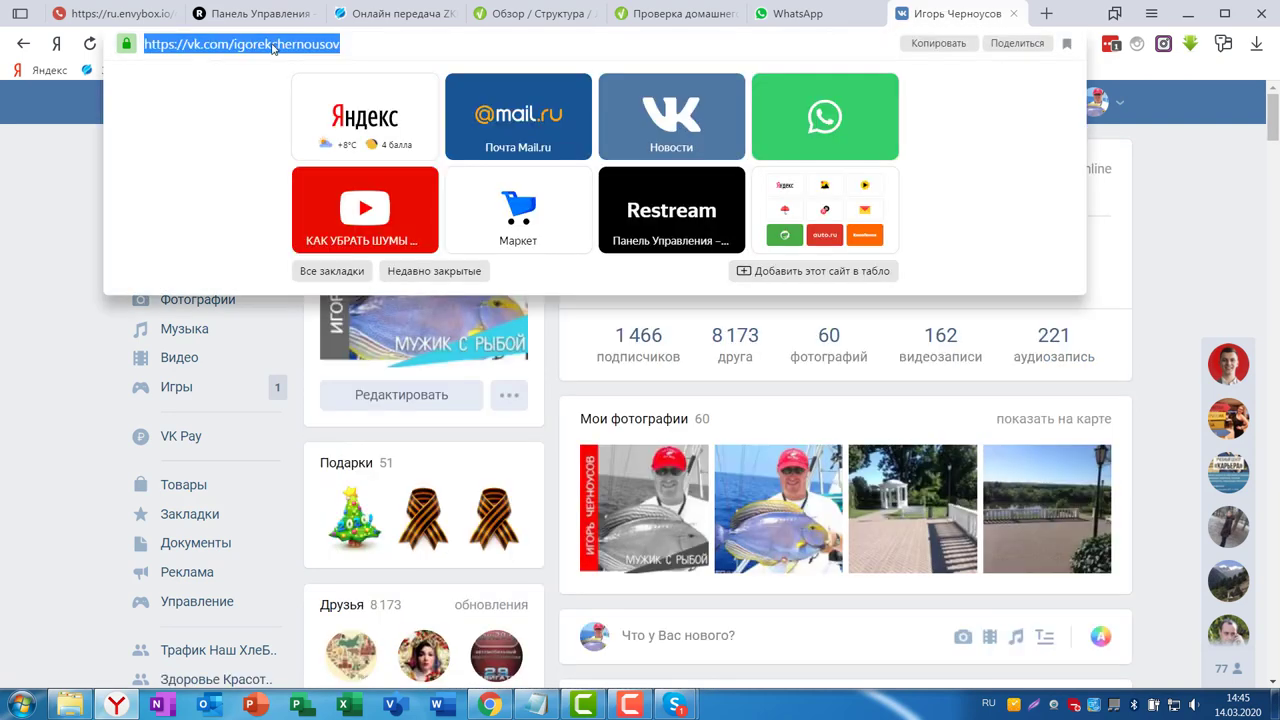
{"action": "right_click", "coordinate": [273, 48]}
{"action": "left_click", "coordinate": [306, 101]}
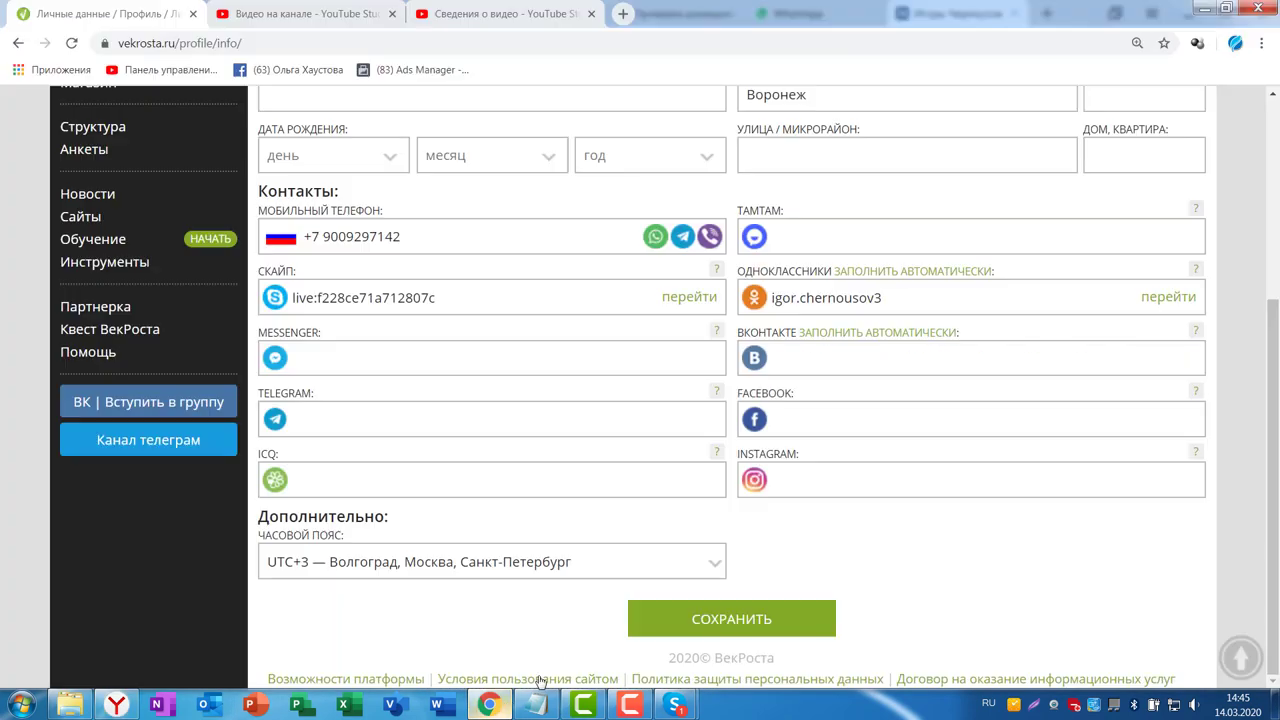
{"action": "left_click", "coordinate": [498, 704]}
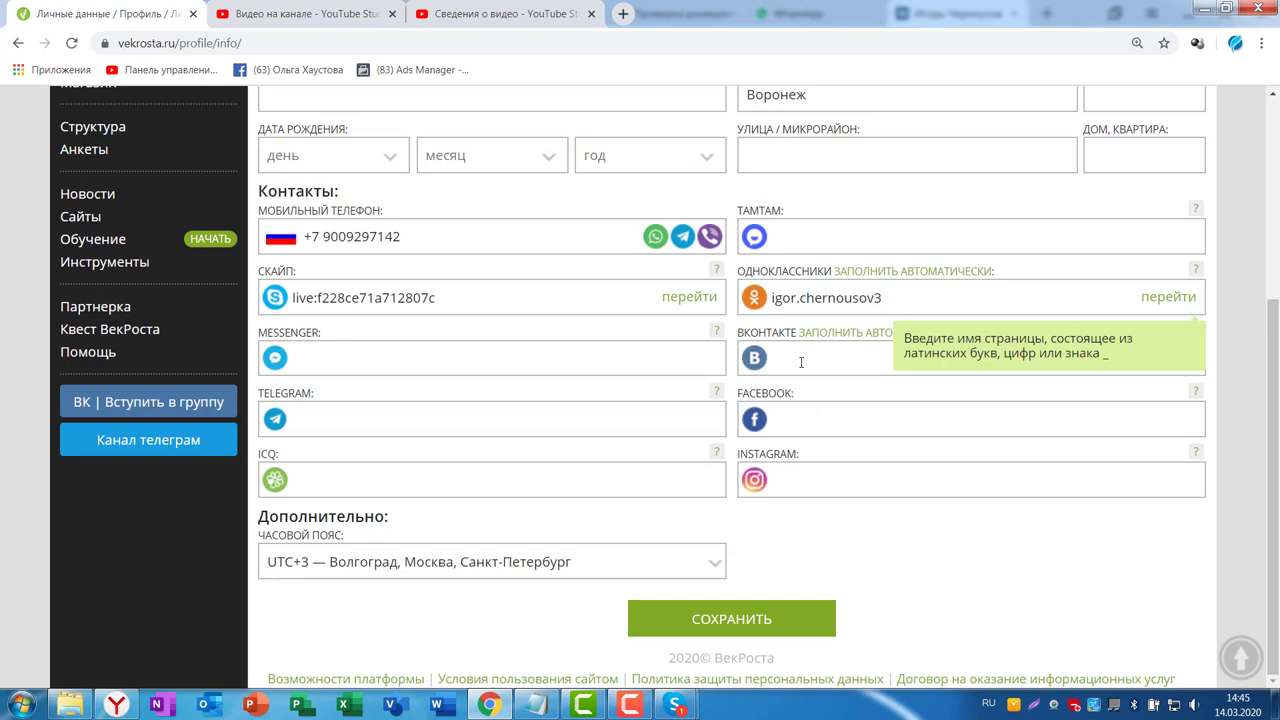
{"action": "left_click", "coordinate": [801, 362]}
{"action": "type", "text": "https://vk.com/igor.chernousov"}
{"action": "left_click", "coordinate": [117, 704]}
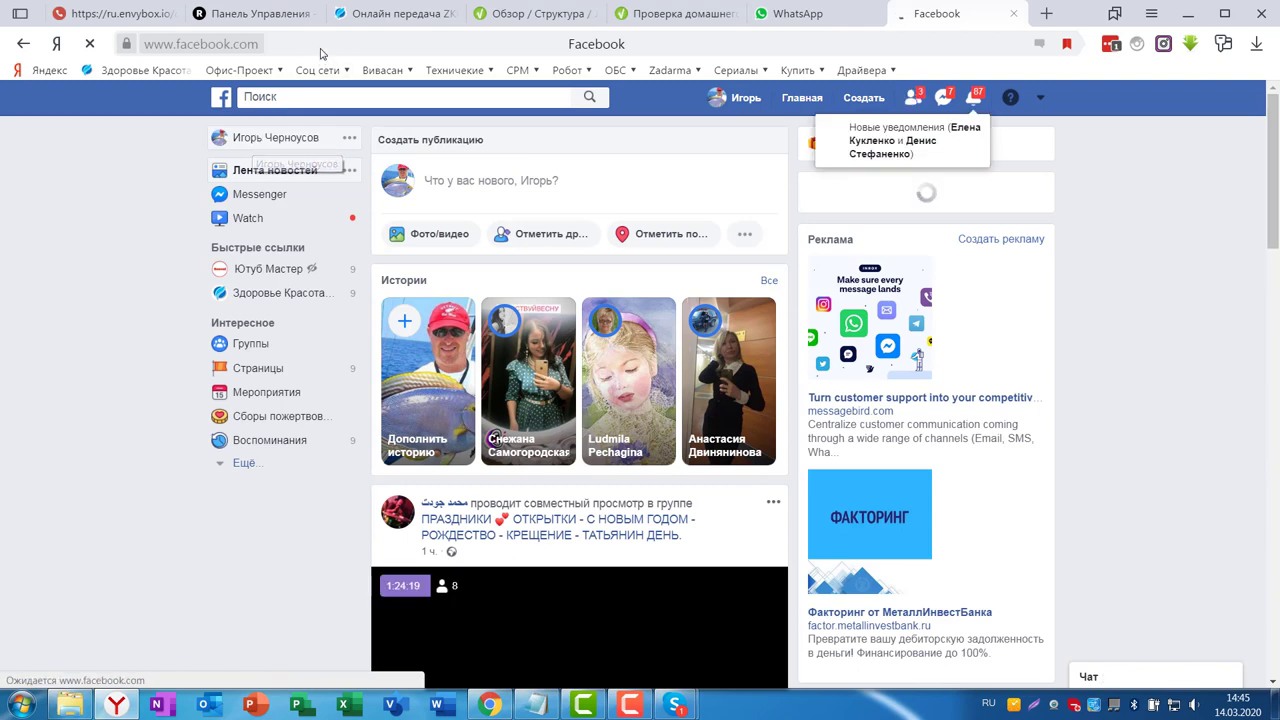
Step: Open your own Facebook profile page and copy its web address
{"action": "key", "text": "ctrl+l"}
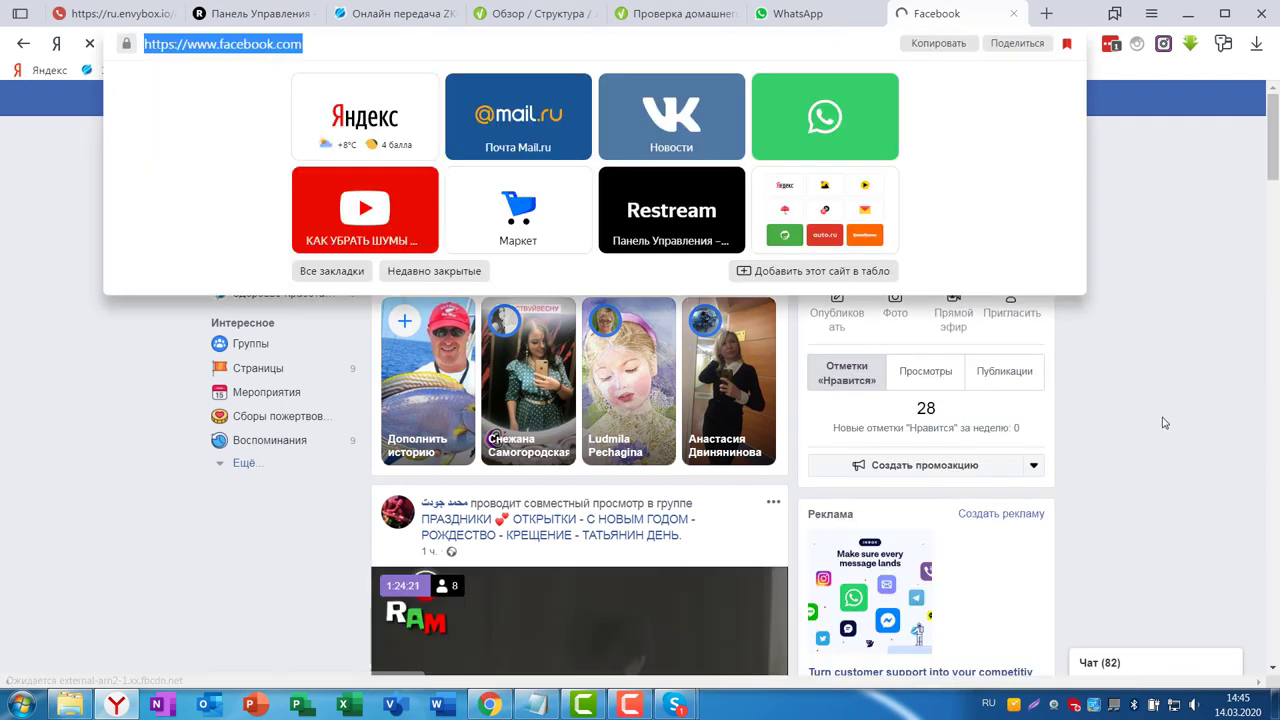
{"action": "key", "text": "Escape"}
{"action": "left_click", "coordinate": [270, 138]}
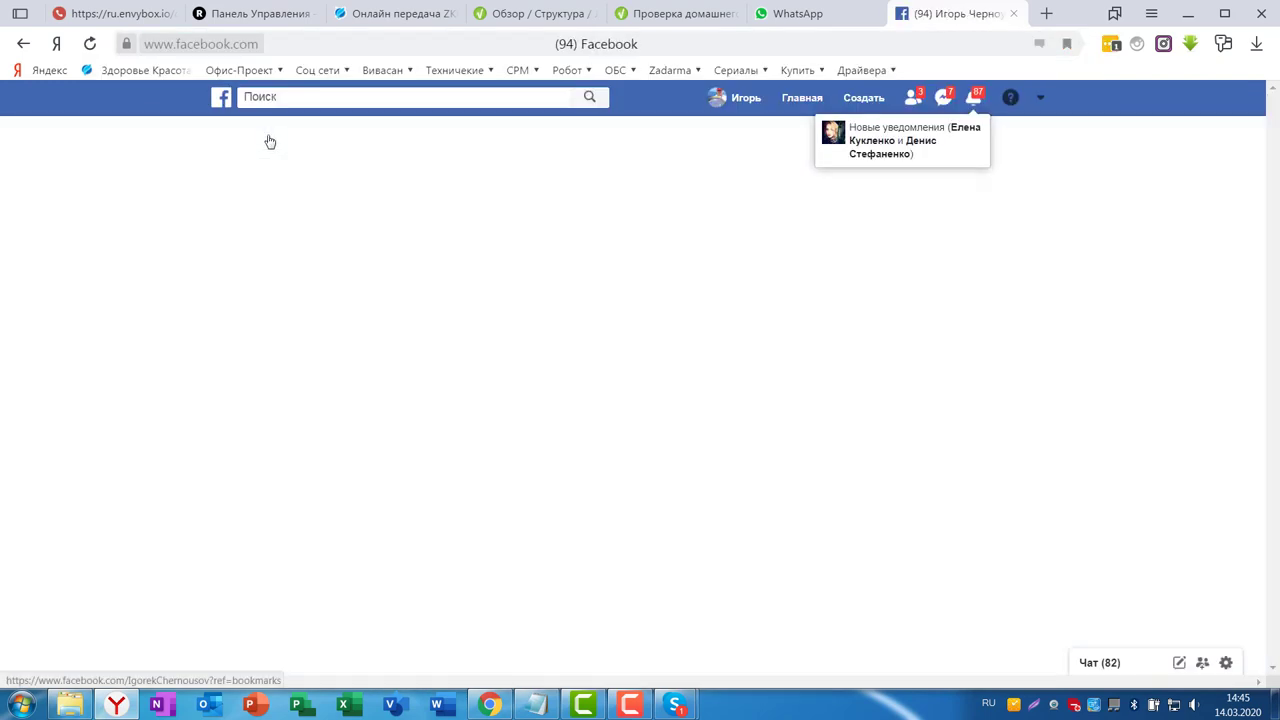
{"action": "left_click", "coordinate": [316, 44]}
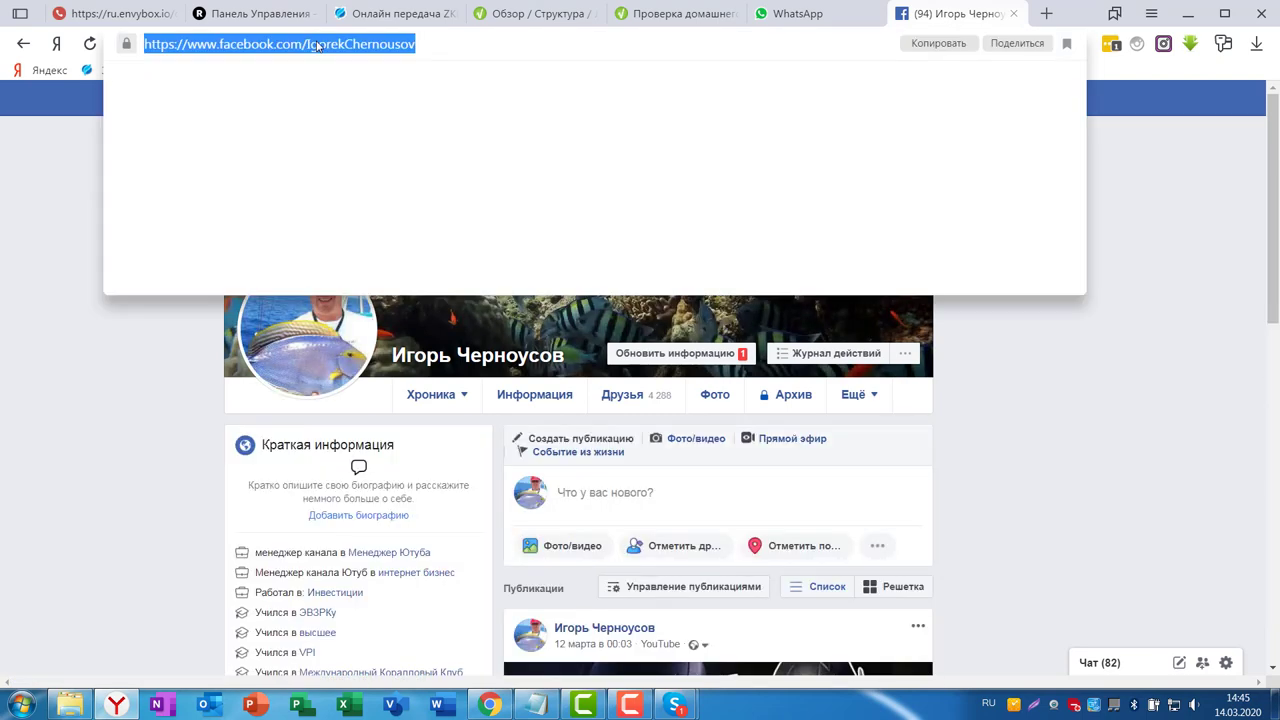
{"action": "right_click", "coordinate": [318, 44]}
{"action": "left_click", "coordinate": [352, 97]}
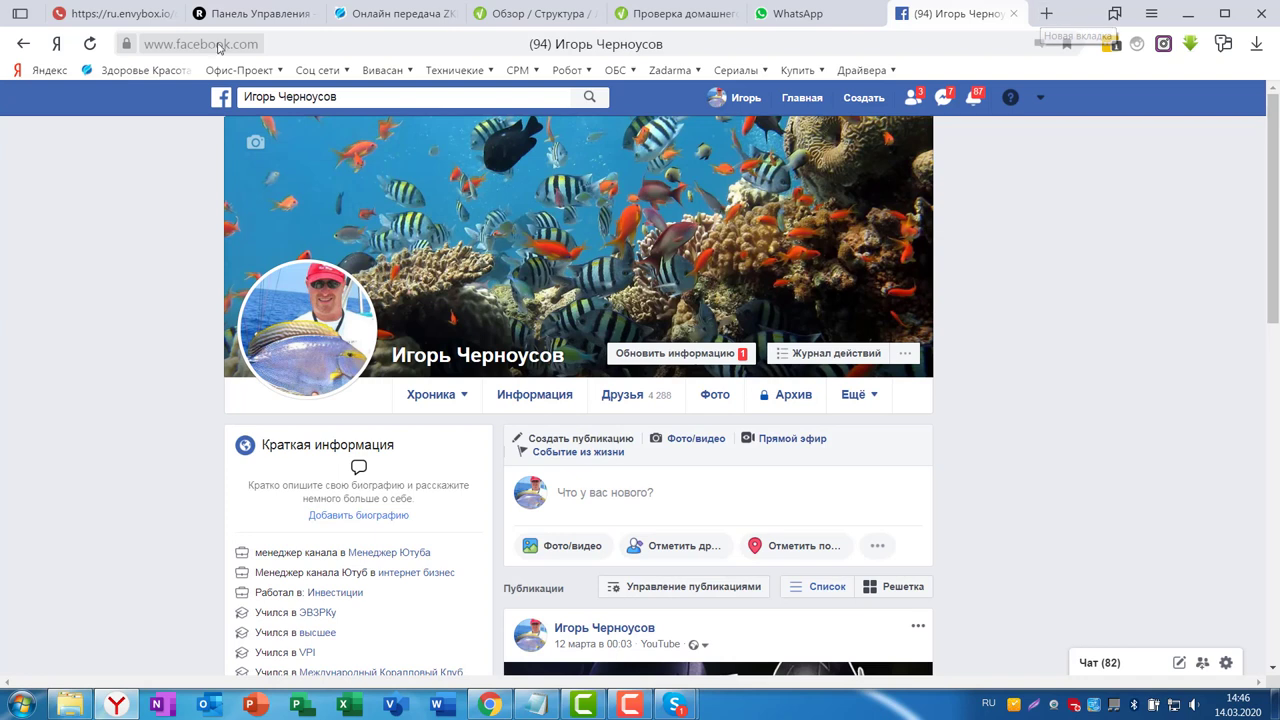
{"action": "left_click", "coordinate": [343, 72]}
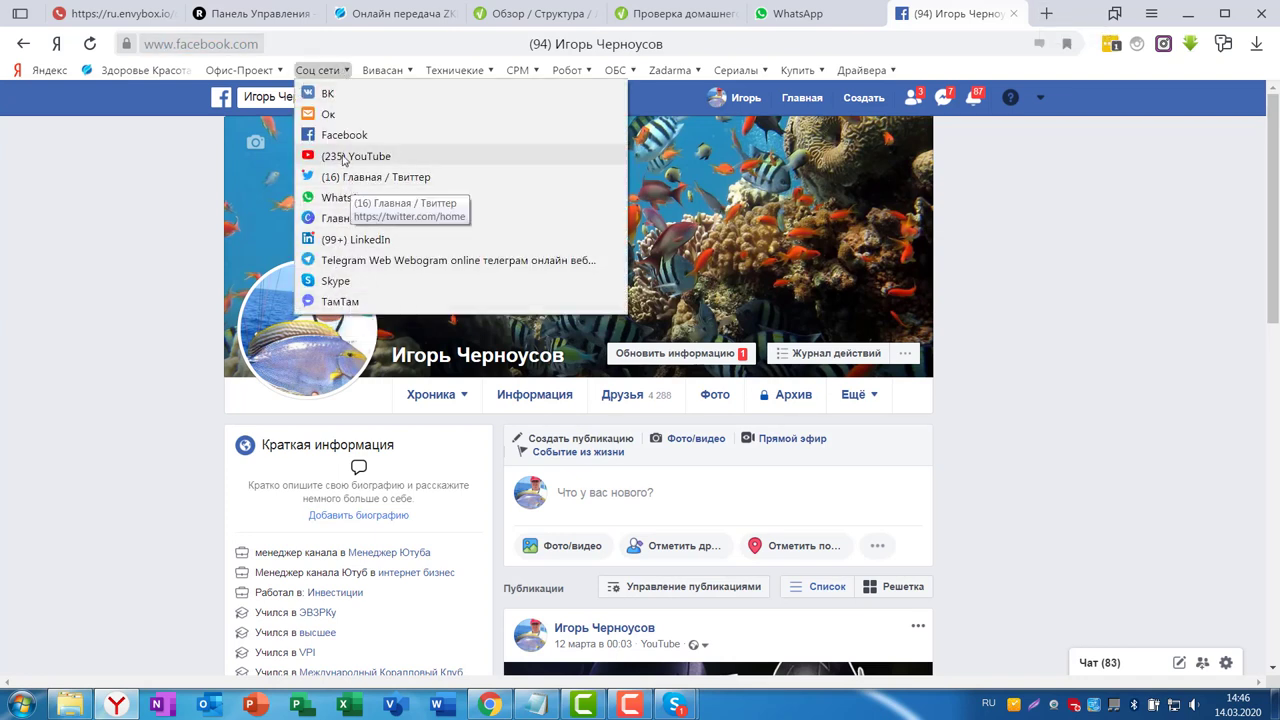
Step: Copy the Instagram account's username and place the cursor in VekRosta's Instagram field
{"action": "left_click", "coordinate": [1163, 44]}
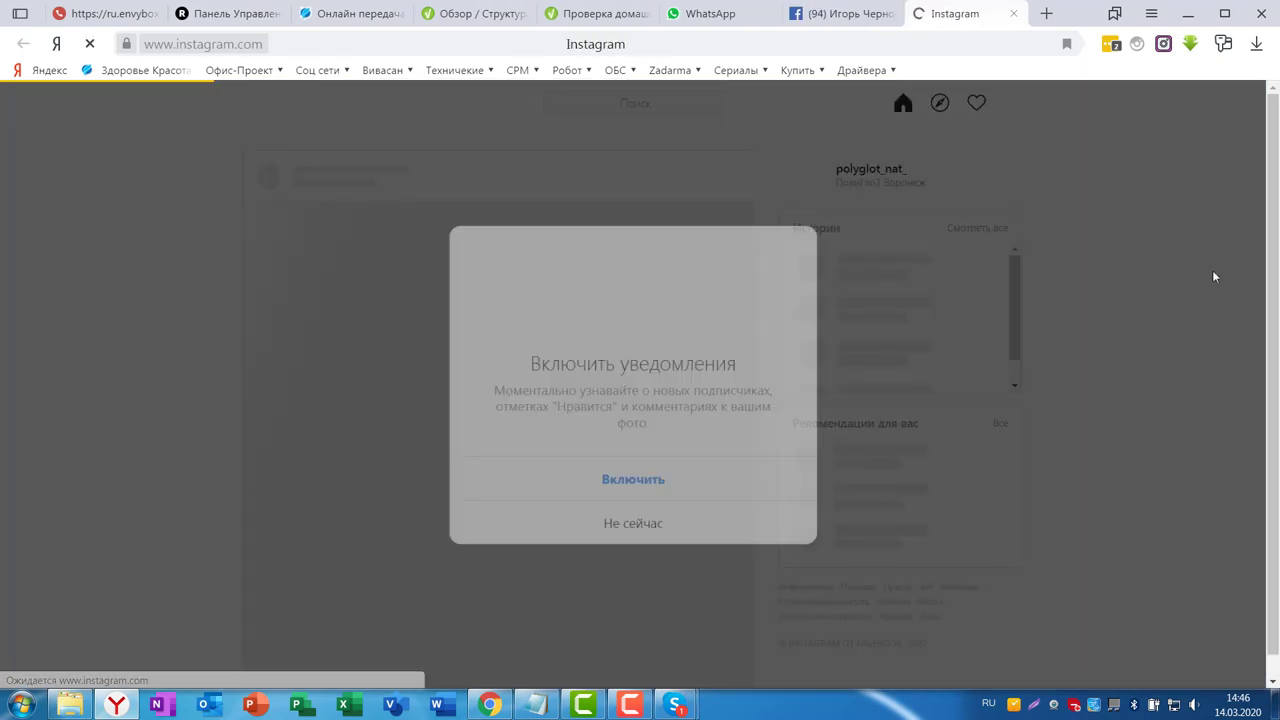
{"action": "left_click", "coordinate": [643, 512]}
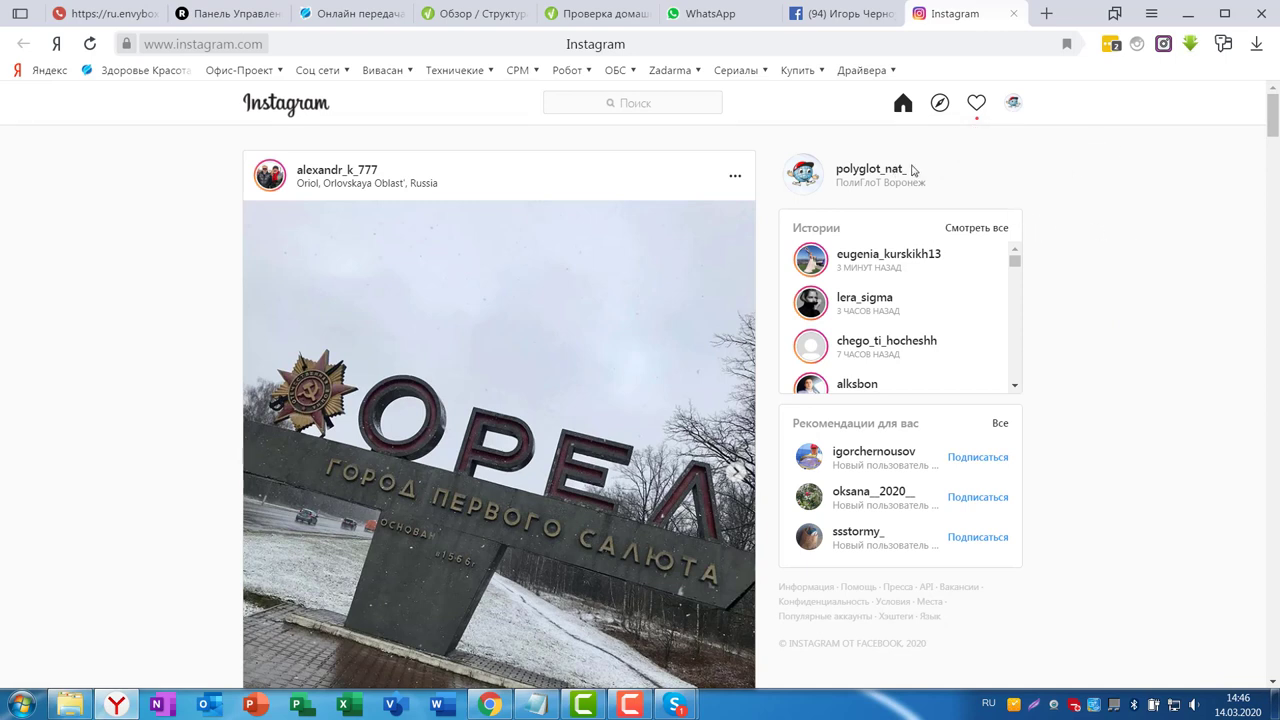
{"action": "left_click_drag", "start_coordinate": [912, 168], "coordinate": [836, 171]}
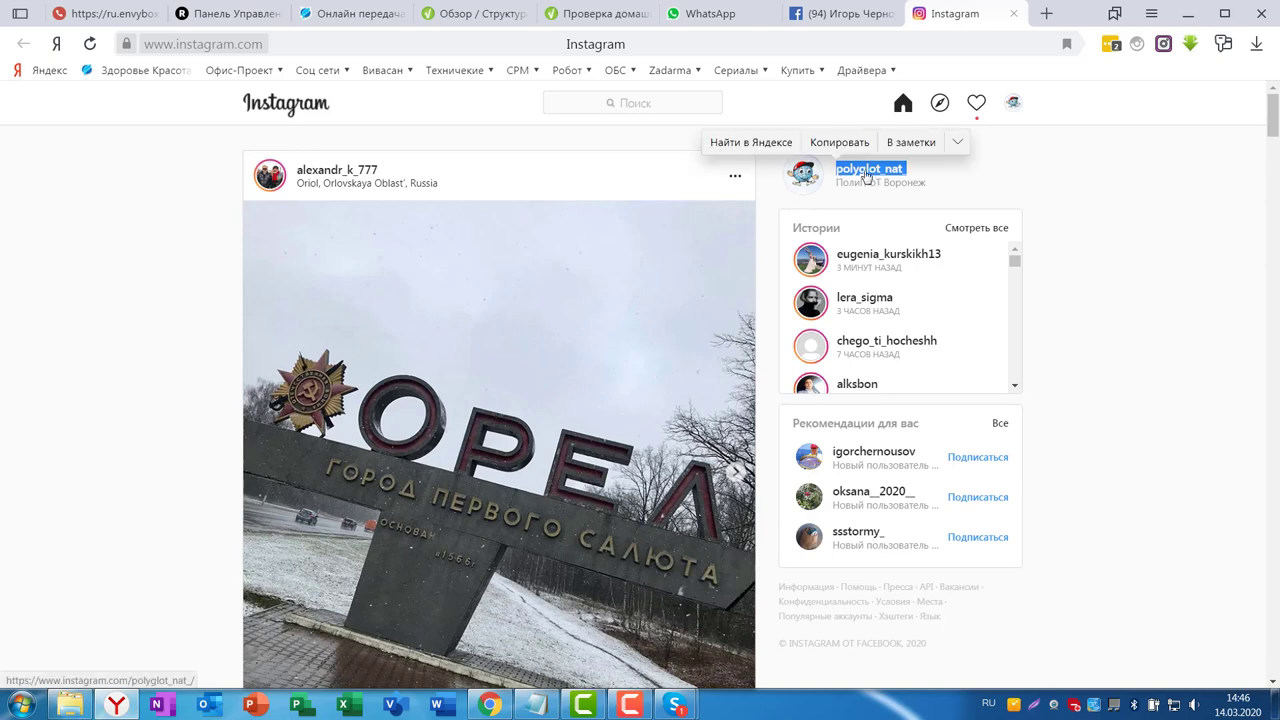
{"action": "right_click", "coordinate": [858, 172]}
{"action": "left_click", "coordinate": [895, 309]}
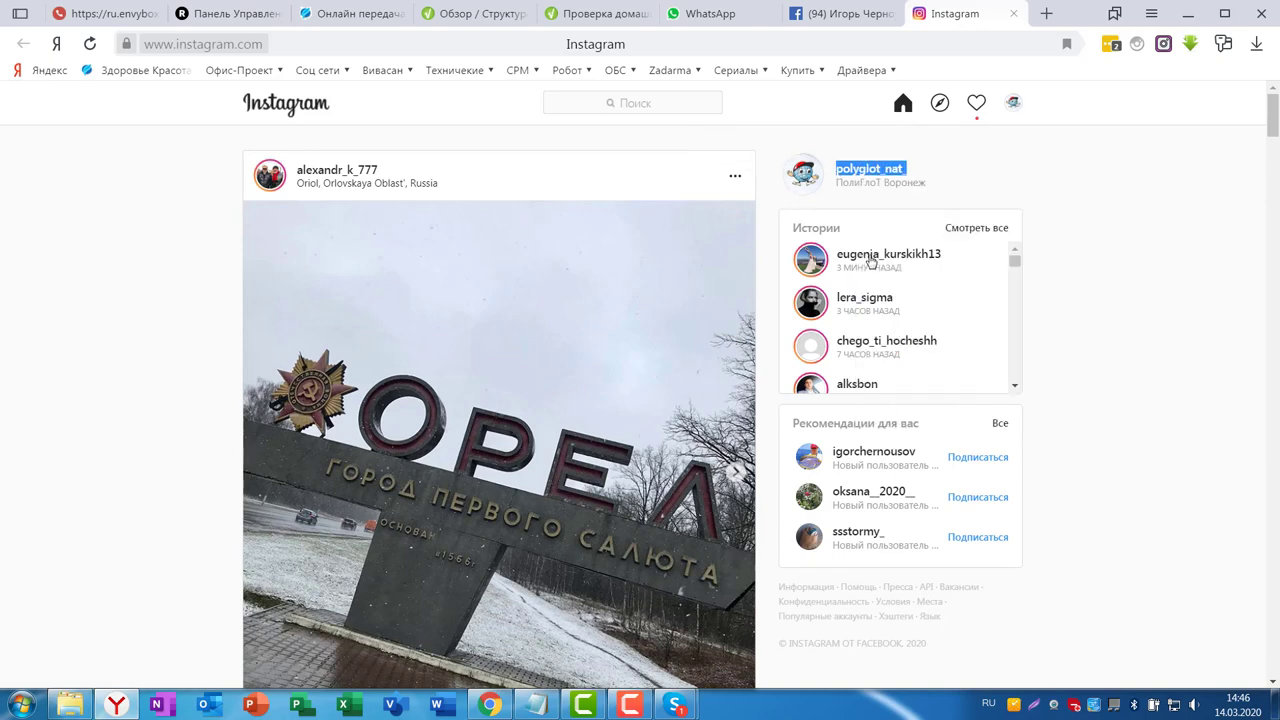
{"action": "left_click", "coordinate": [489, 705]}
{"action": "left_click", "coordinate": [797, 482]}
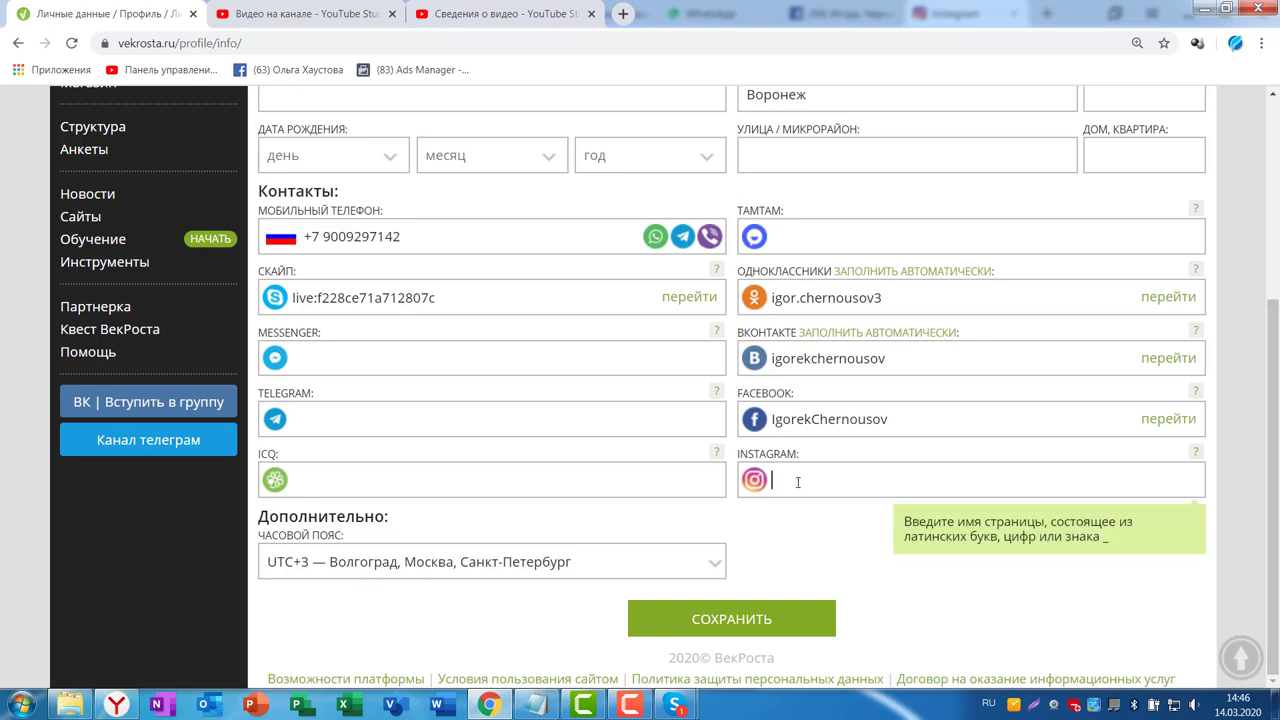
Step: Fill the Instagram field with the copied username prefixed by @
{"action": "key", "text": "ctrl+v"}
{"action": "key", "text": "alt+shift"}
{"action": "type", "text": "@"}
{"action": "left_click", "coordinate": [820, 551]}
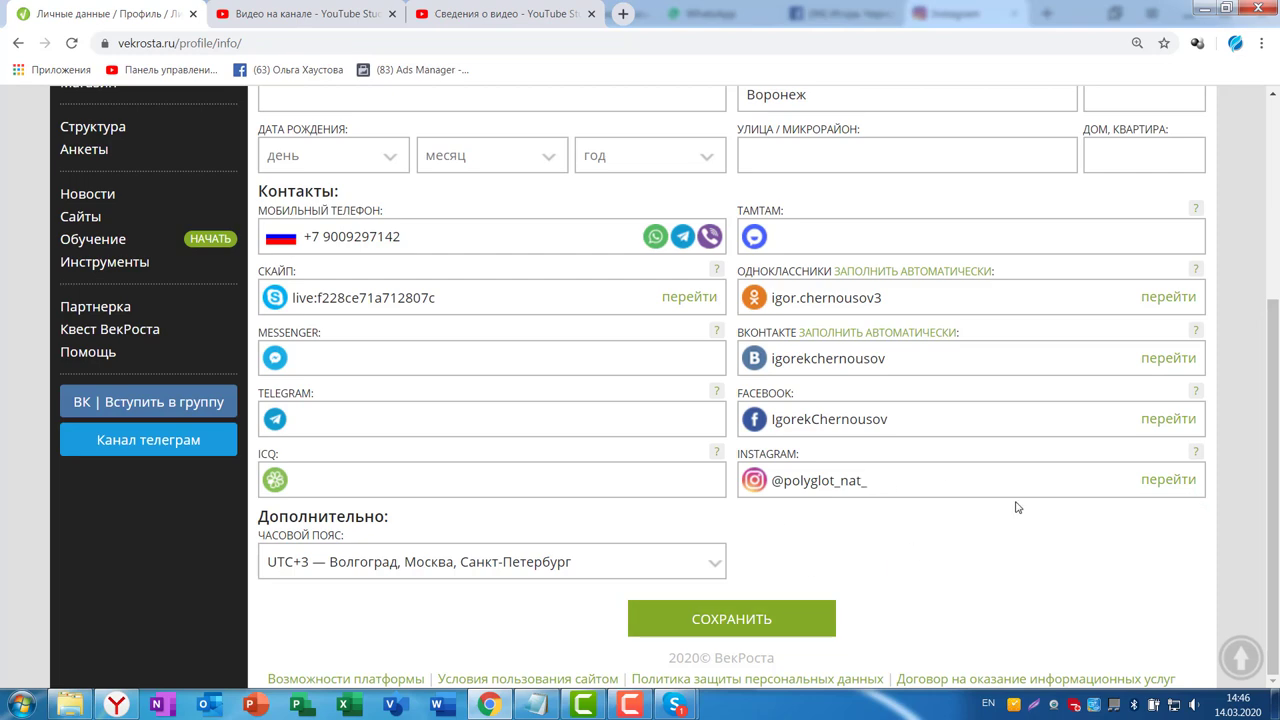
Step: Save the personal data with СОХРАНИТЬ
{"action": "scroll", "coordinate": [1017, 507], "scroll_direction": "up", "scroll_amount": 4}
{"action": "scroll", "coordinate": [900, 560], "scroll_direction": "down", "scroll_amount": 4}
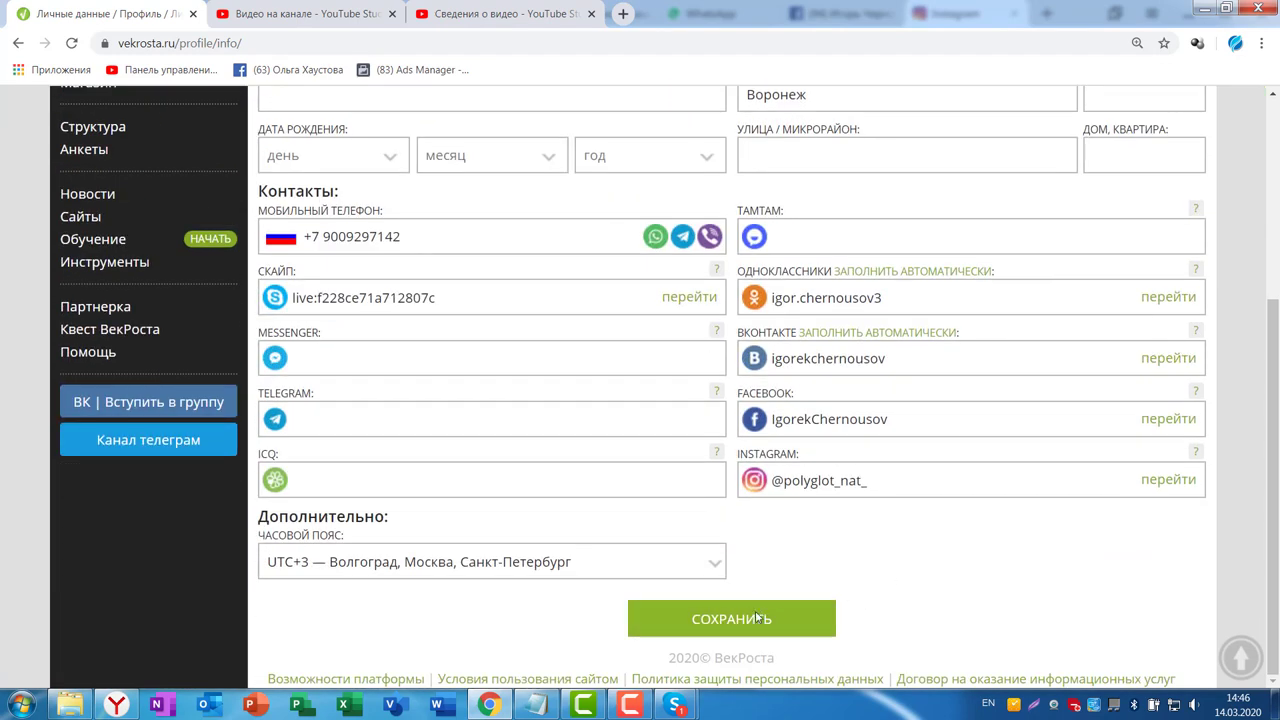
{"action": "left_click", "coordinate": [758, 619]}
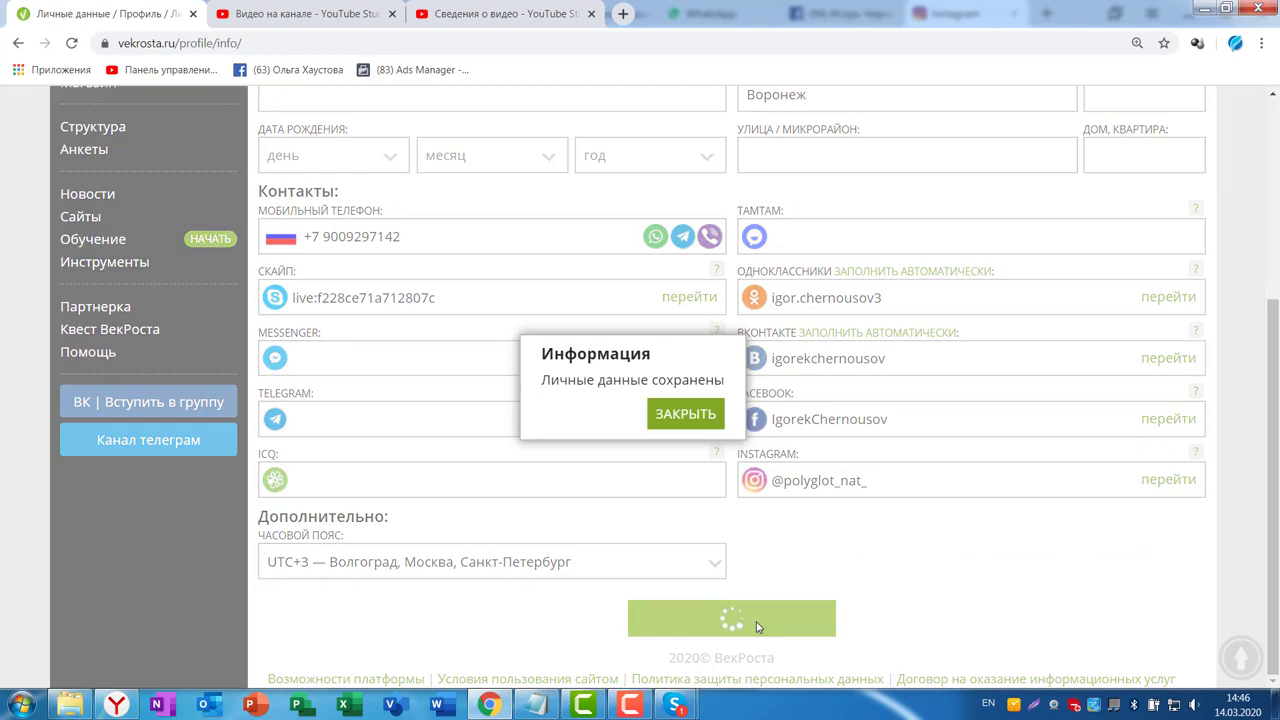
Step: Dismiss the 'Личные данные сохранены' notice and open the sponsor's связаться contact page
{"action": "left_click", "coordinate": [680, 415]}
{"action": "scroll", "coordinate": [834, 232], "scroll_direction": "up", "scroll_amount": 4}
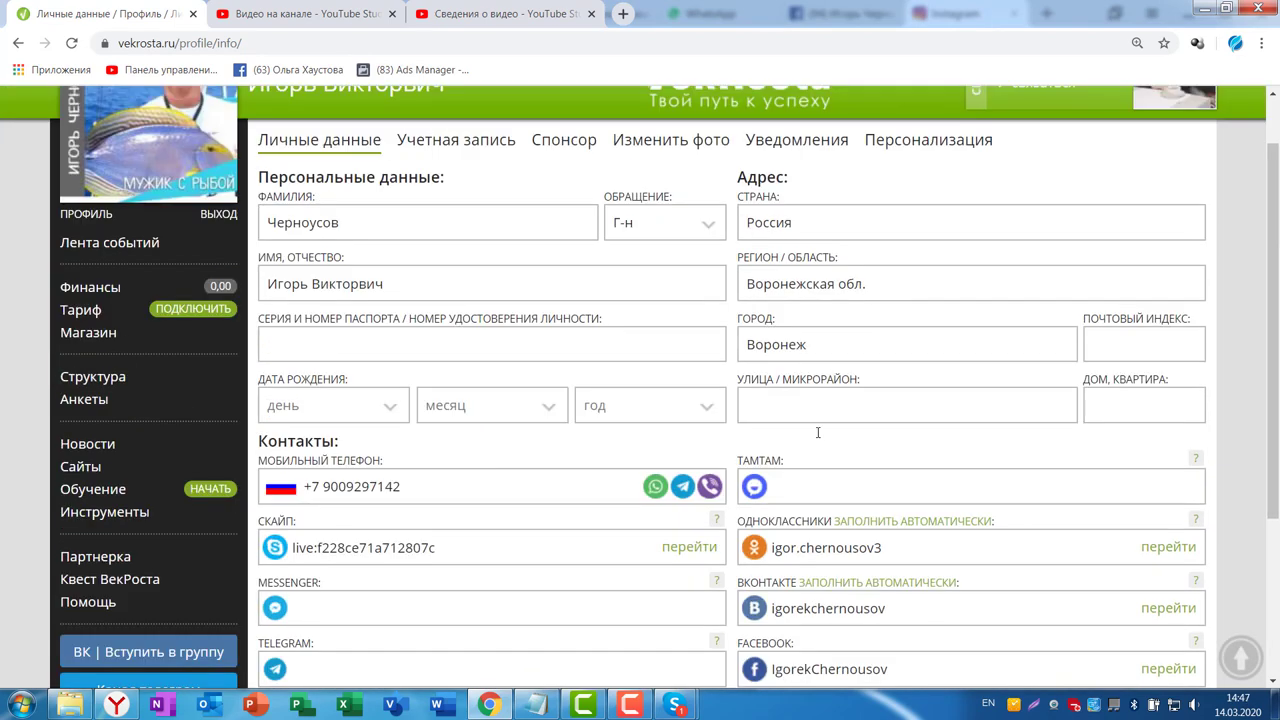
{"action": "scroll", "coordinate": [995, 412], "scroll_direction": "down", "scroll_amount": 3}
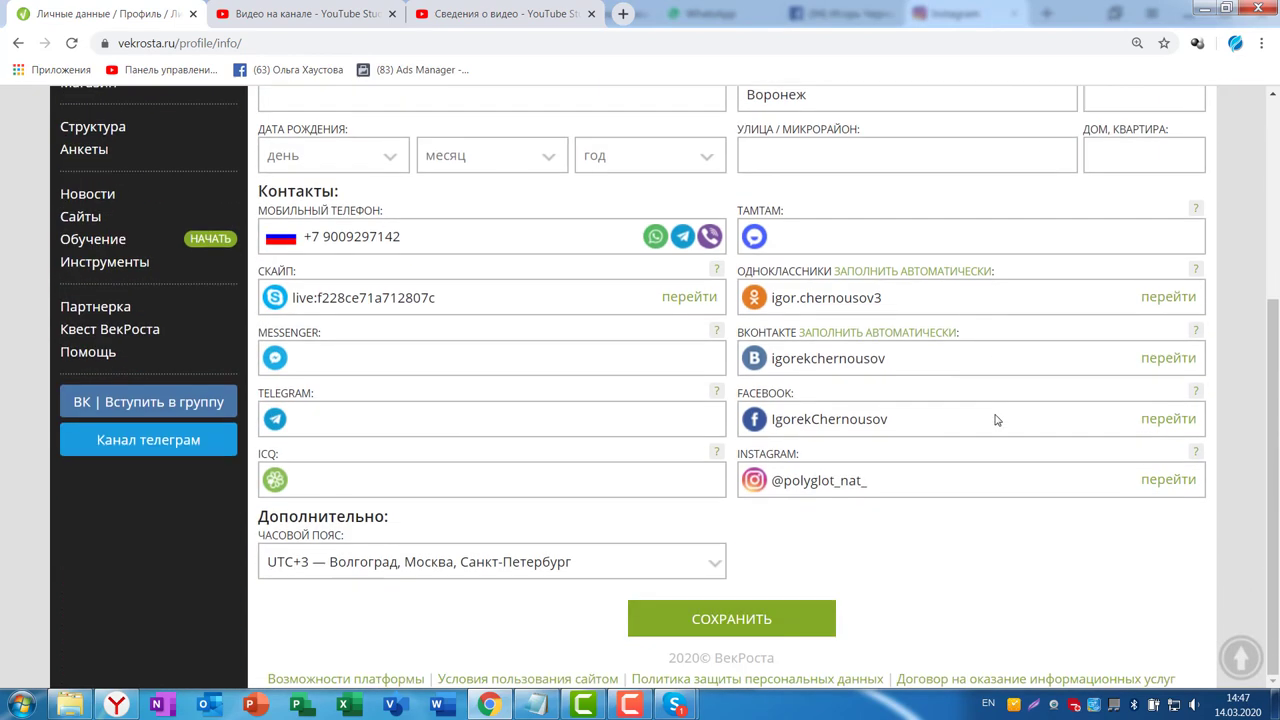
{"action": "scroll", "coordinate": [971, 266], "scroll_direction": "up", "scroll_amount": 4}
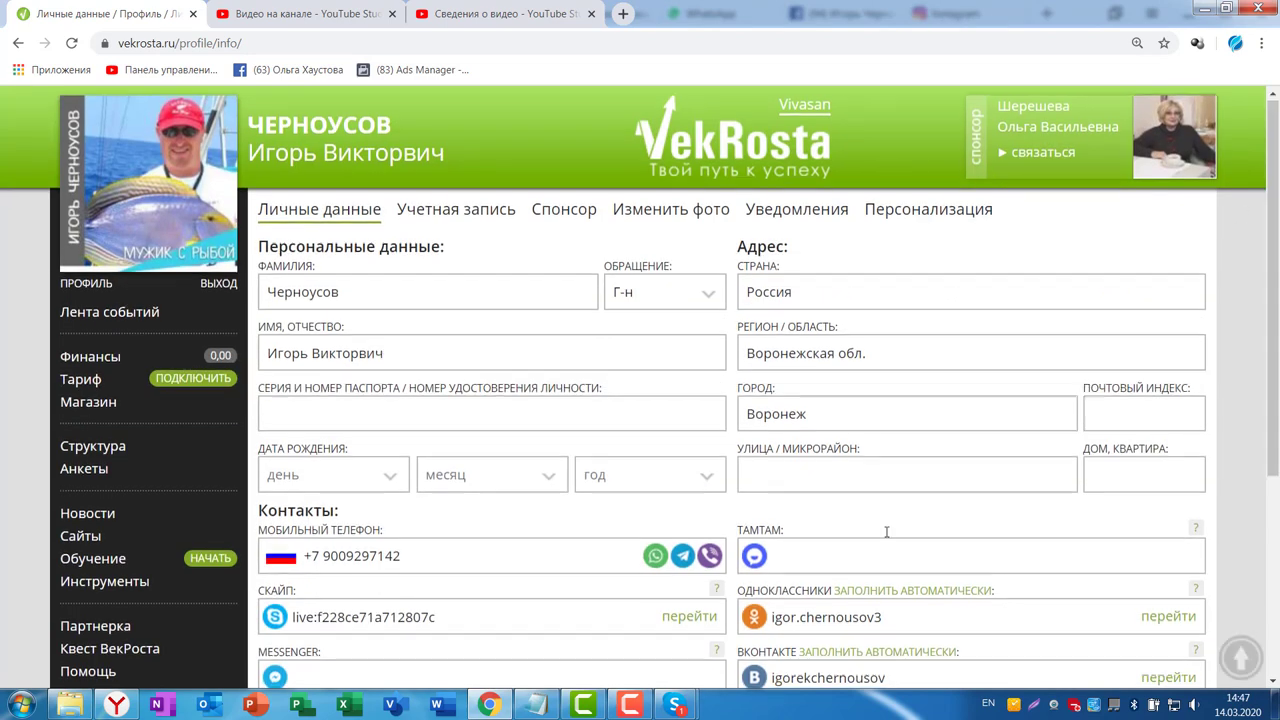
{"action": "scroll", "coordinate": [1128, 443], "scroll_direction": "down", "scroll_amount": 4}
{"action": "scroll", "coordinate": [1128, 443], "scroll_direction": "up", "scroll_amount": 3}
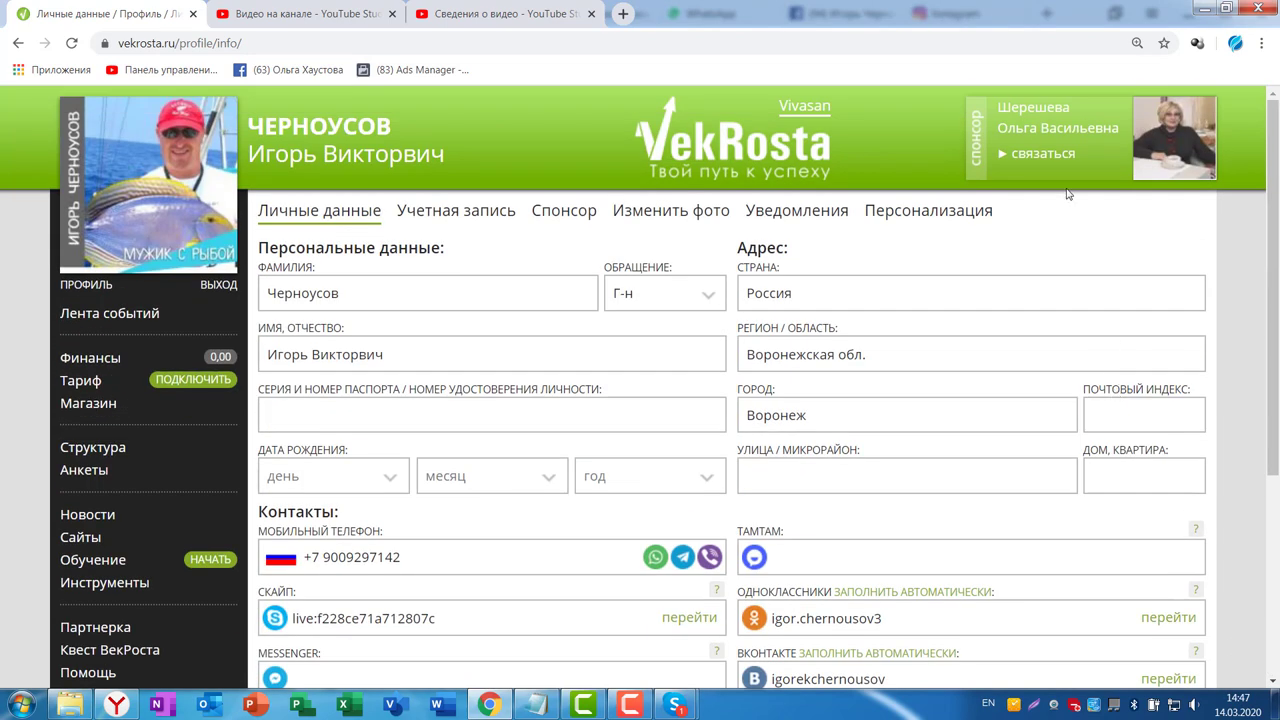
{"action": "left_click", "coordinate": [1020, 158]}
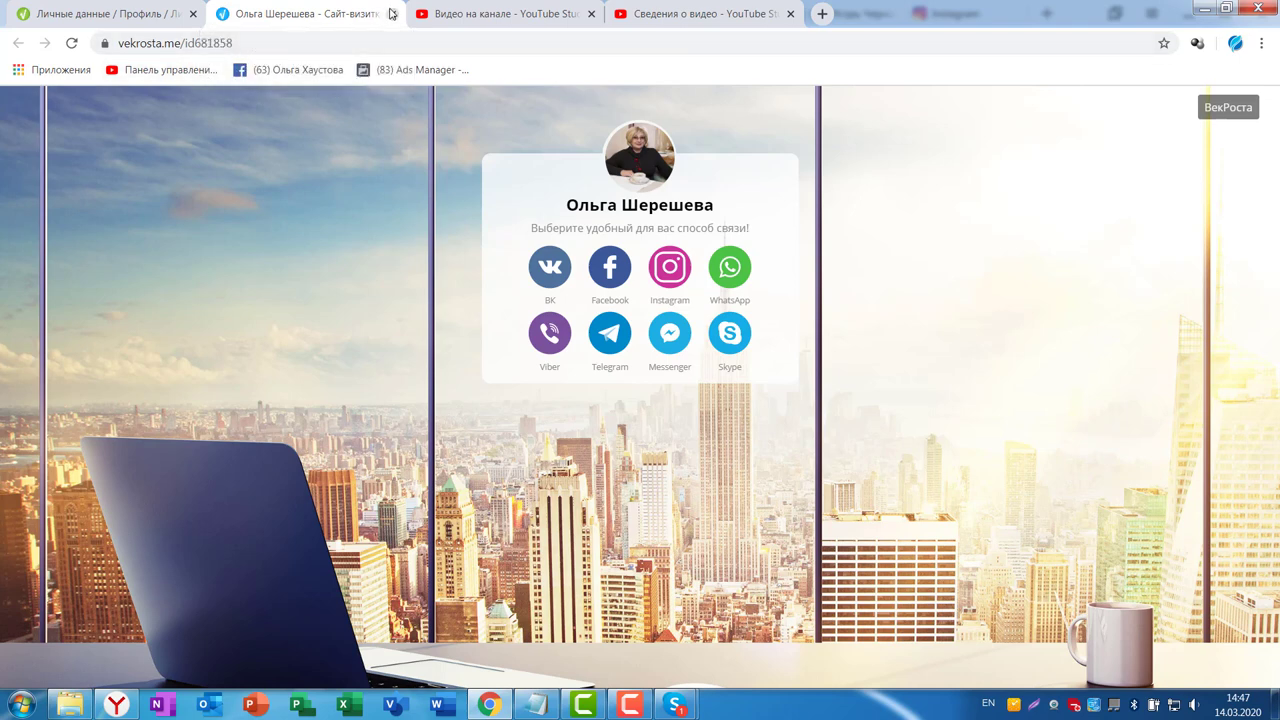
Step: Close the sponsor's business-card tab to return to the profile page
{"action": "left_click", "coordinate": [240, 43]}
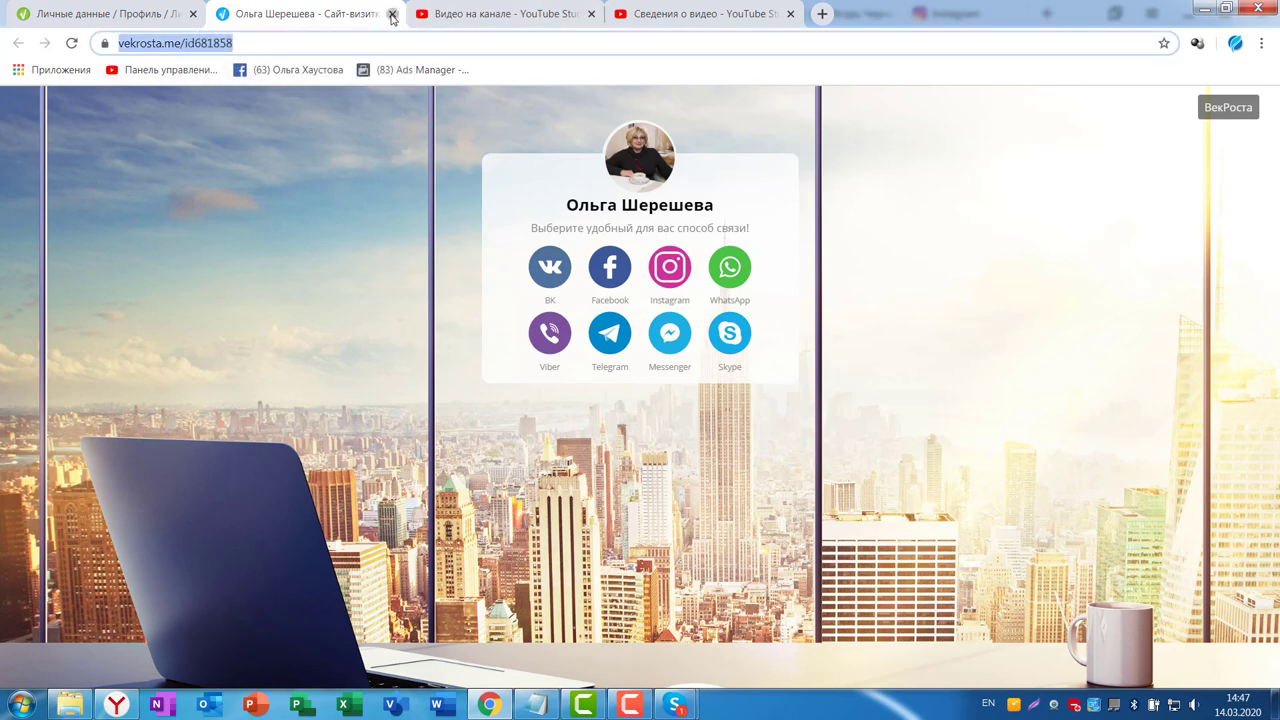
{"action": "left_click", "coordinate": [392, 14]}
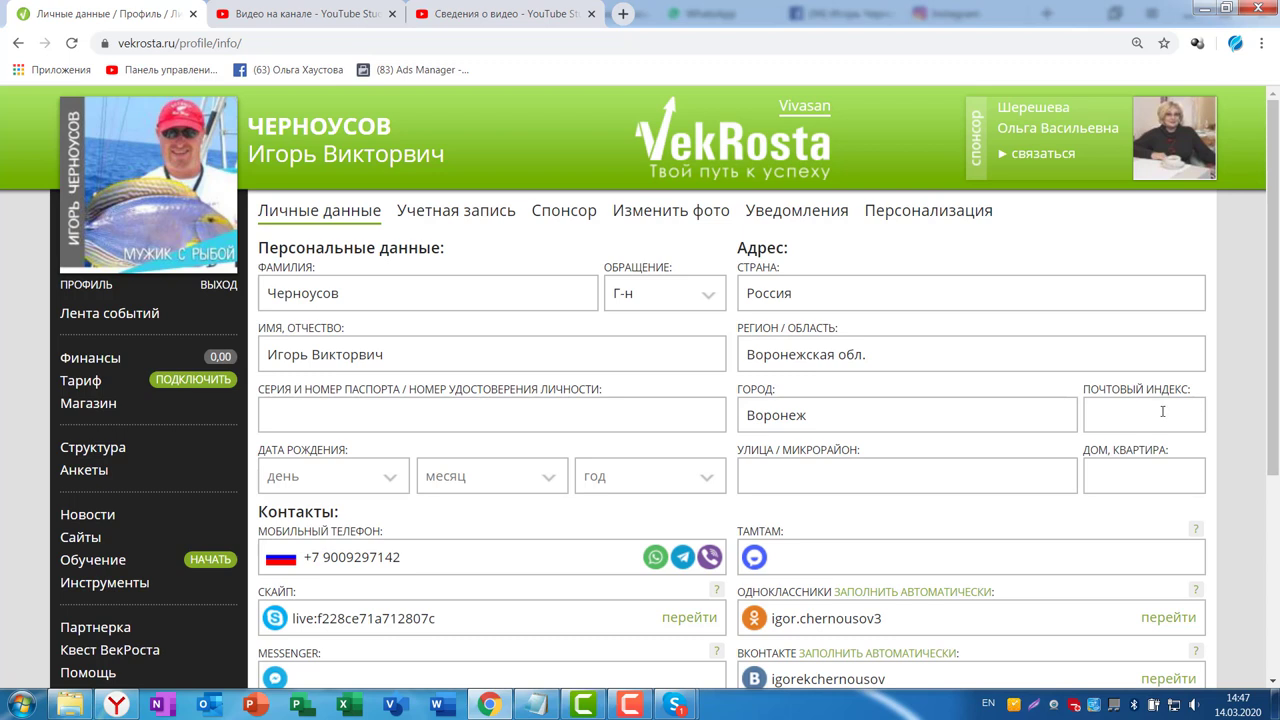
Step: Save the personal data again with СОХРАНИТЬ and close the Информация confirmation
{"action": "scroll", "coordinate": [1258, 366], "scroll_direction": "down", "scroll_amount": 3}
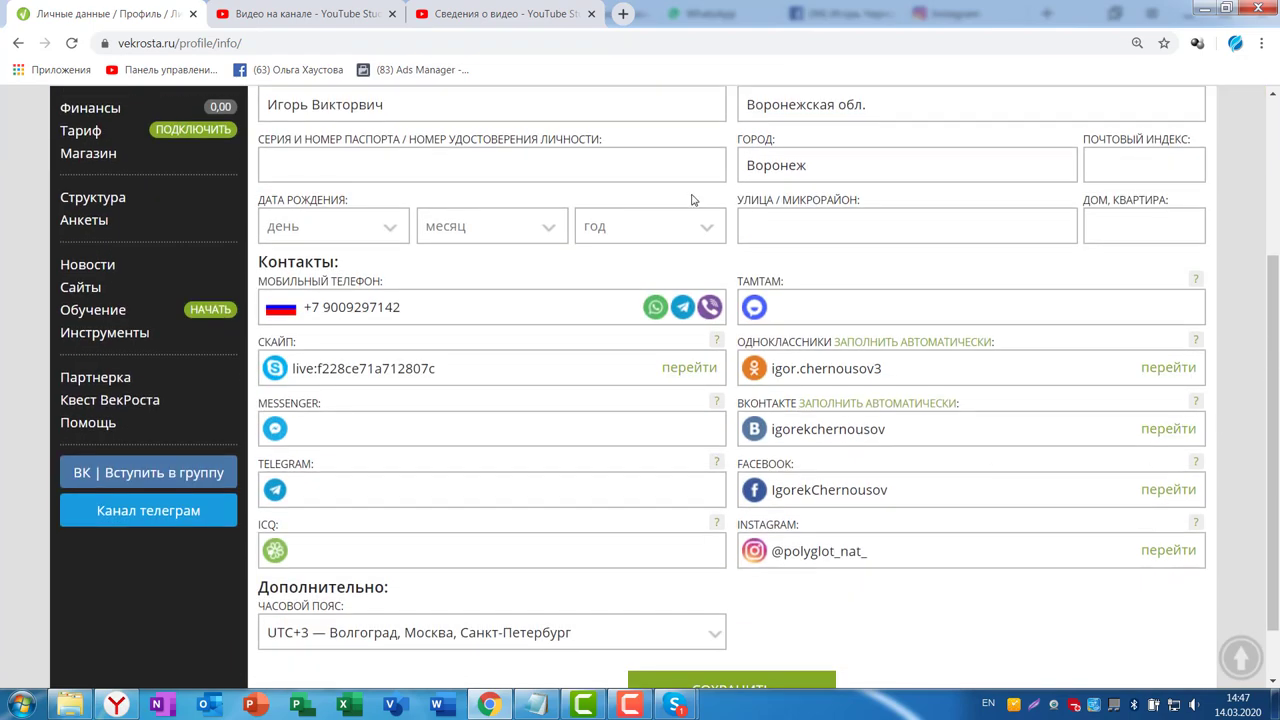
{"action": "scroll", "coordinate": [691, 200], "scroll_direction": "down", "scroll_amount": 1}
{"action": "scroll", "coordinate": [583, 335], "scroll_direction": "up", "scroll_amount": 3}
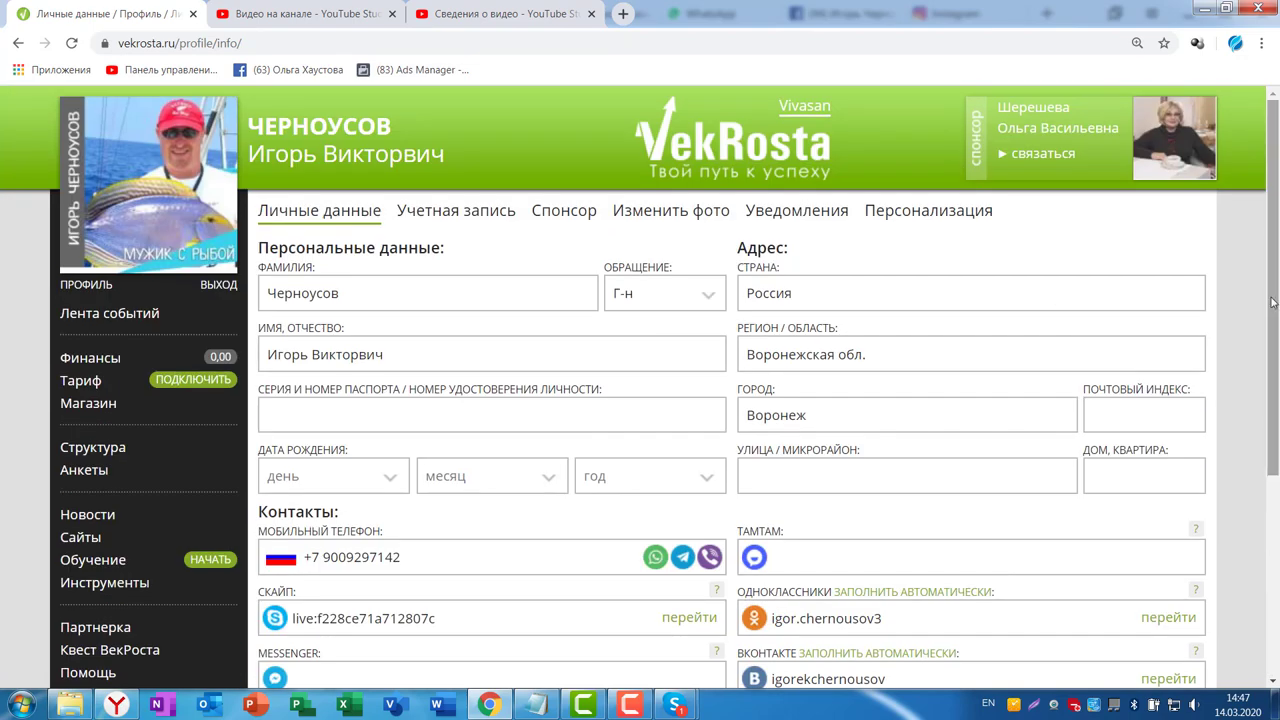
{"action": "scroll", "coordinate": [1265, 291], "scroll_direction": "down", "scroll_amount": 3}
{"action": "left_click", "coordinate": [765, 630]}
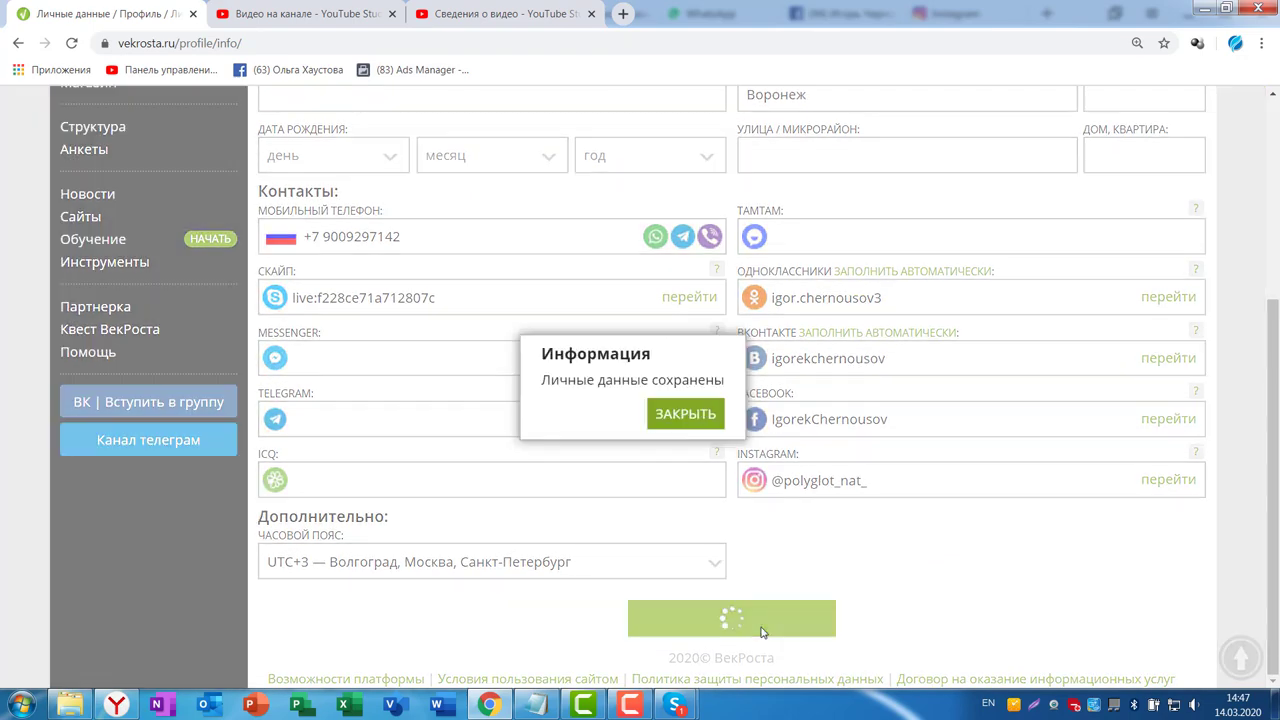
{"action": "left_click", "coordinate": [690, 413]}
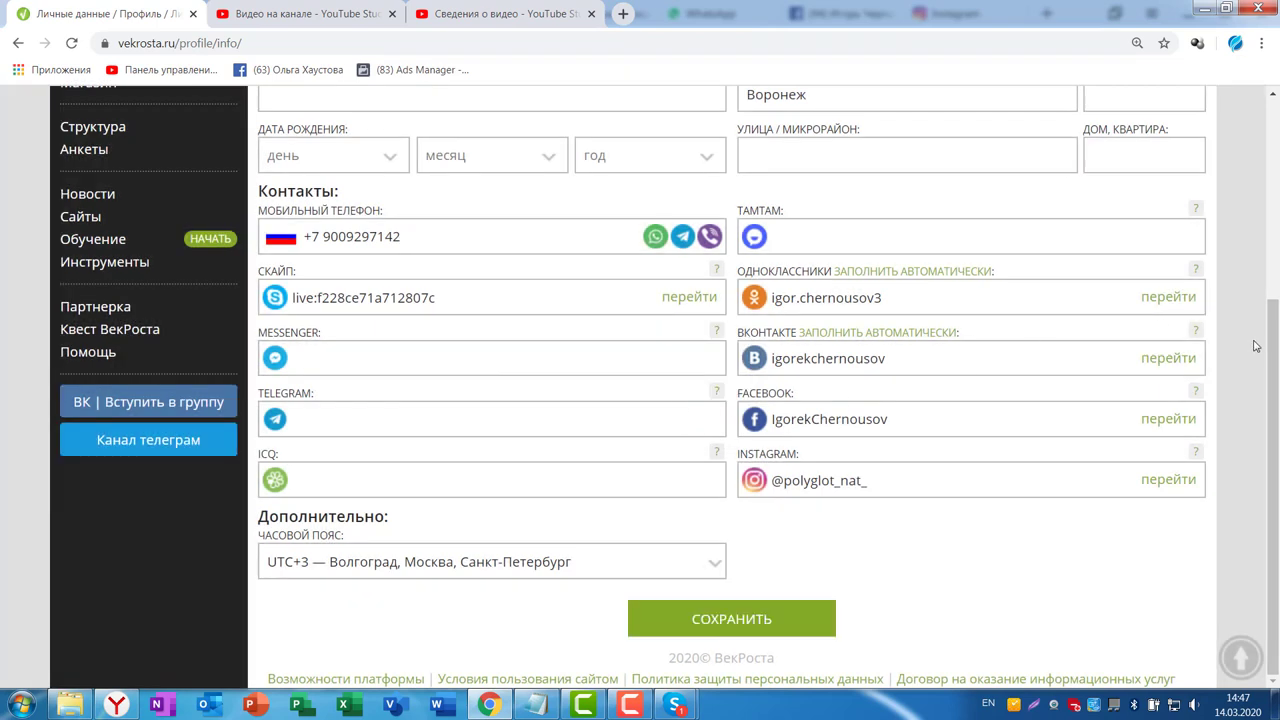
{"action": "scroll", "coordinate": [1256, 346], "scroll_direction": "up", "scroll_amount": 3}
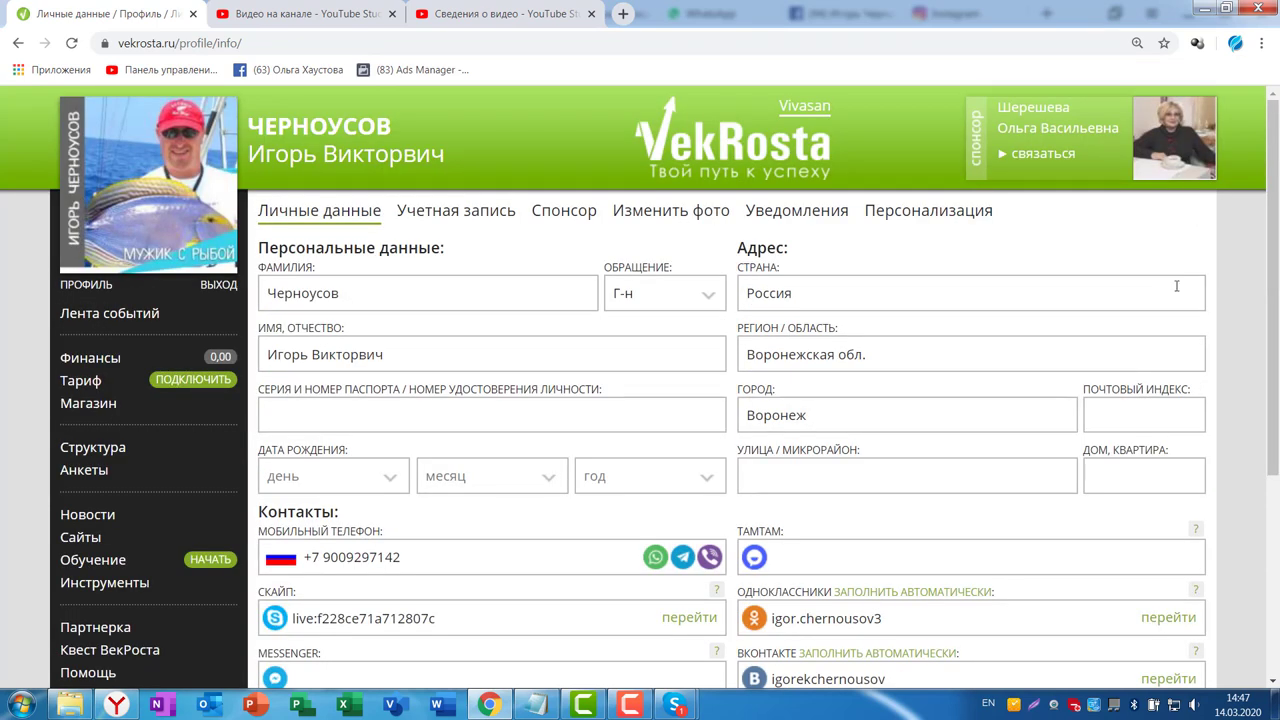